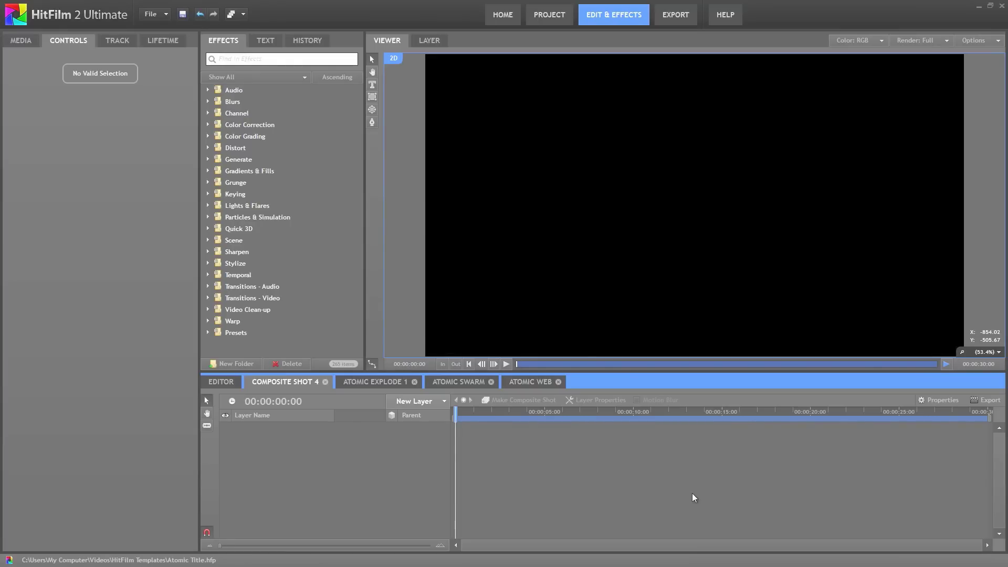
# - Create a text box in the upper frame reading 'Fxhome presents'
pyautogui.click(373, 83)
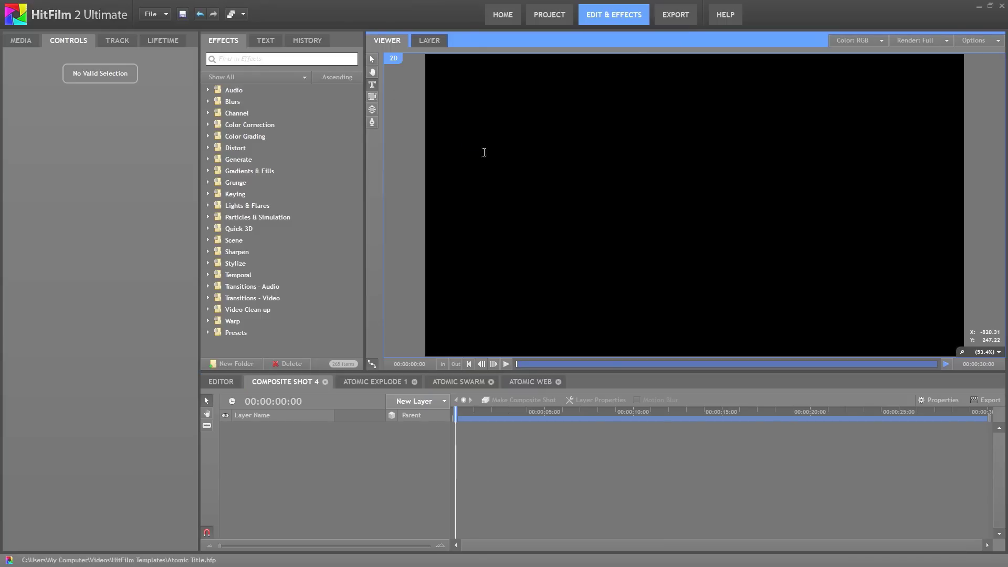
pyautogui.moveTo(464, 136); pyautogui.dragTo(902, 195)
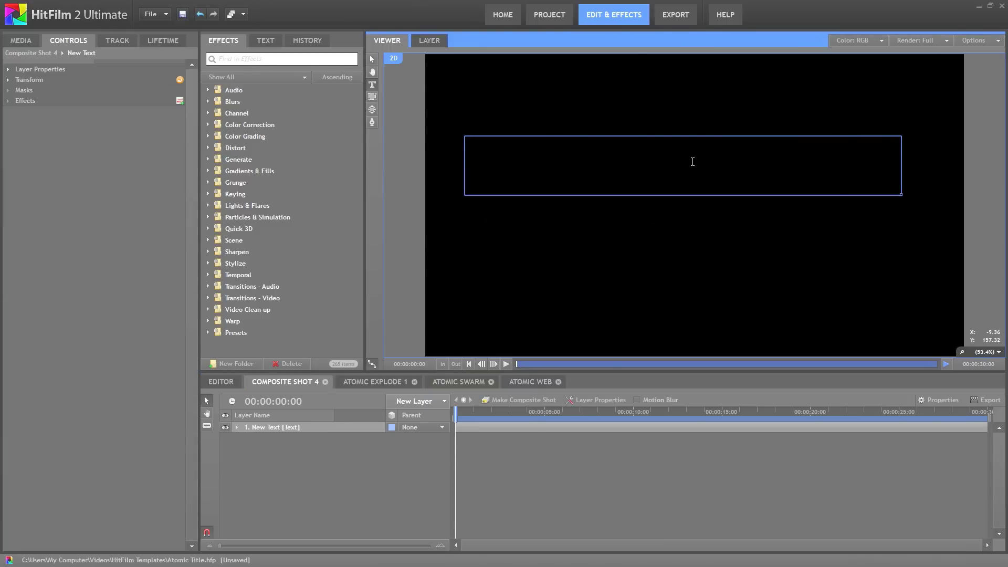
pyautogui.write('Fxhome presents')
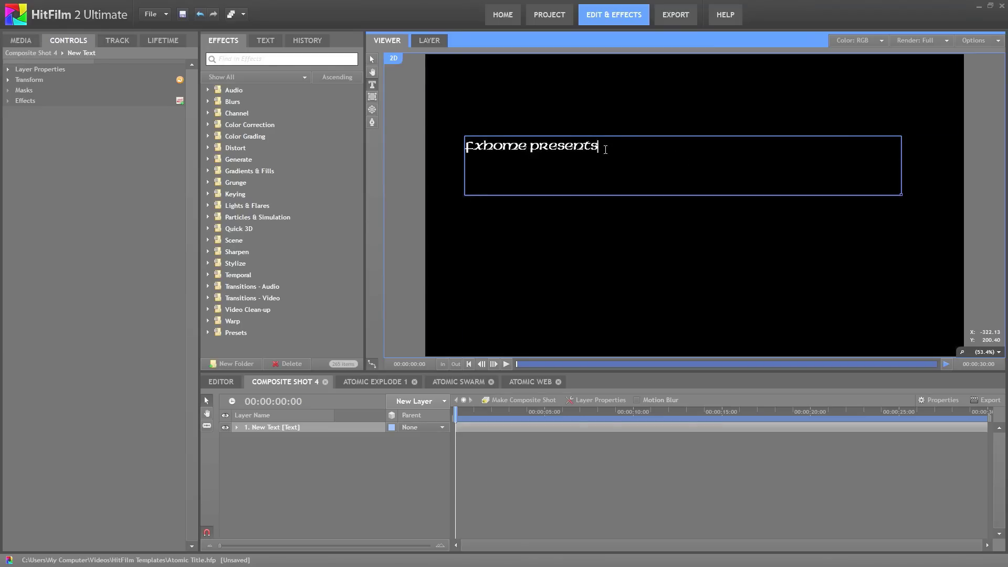
# - Format the title in the Stark font, centre-aligned, at 170 px
pyautogui.moveTo(606, 149); pyautogui.dragTo(252, 150)
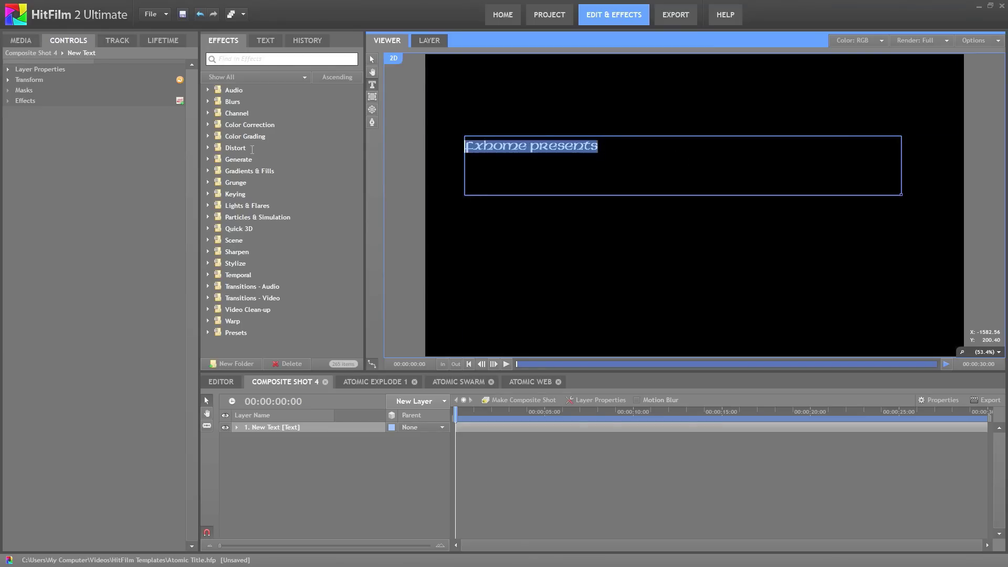
pyautogui.click(265, 41)
pyautogui.click(285, 79)
pyautogui.scroll(-15, 233, 142)
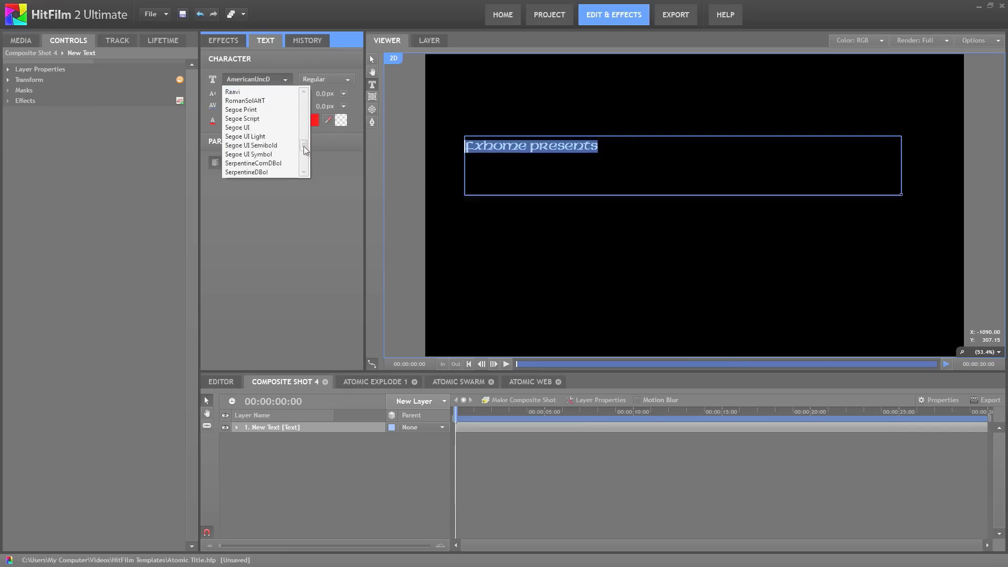
pyautogui.click(232, 146)
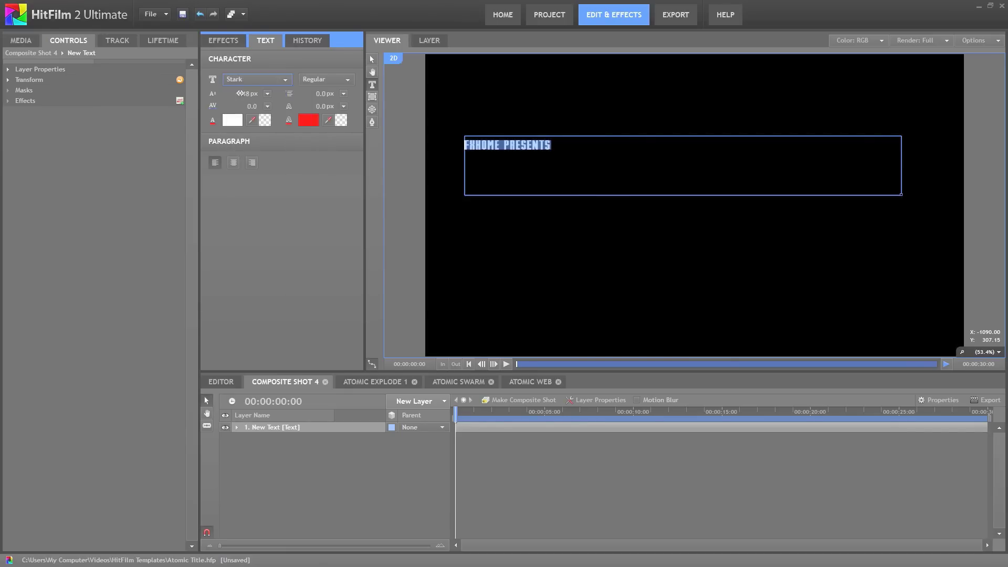
pyautogui.click(234, 163)
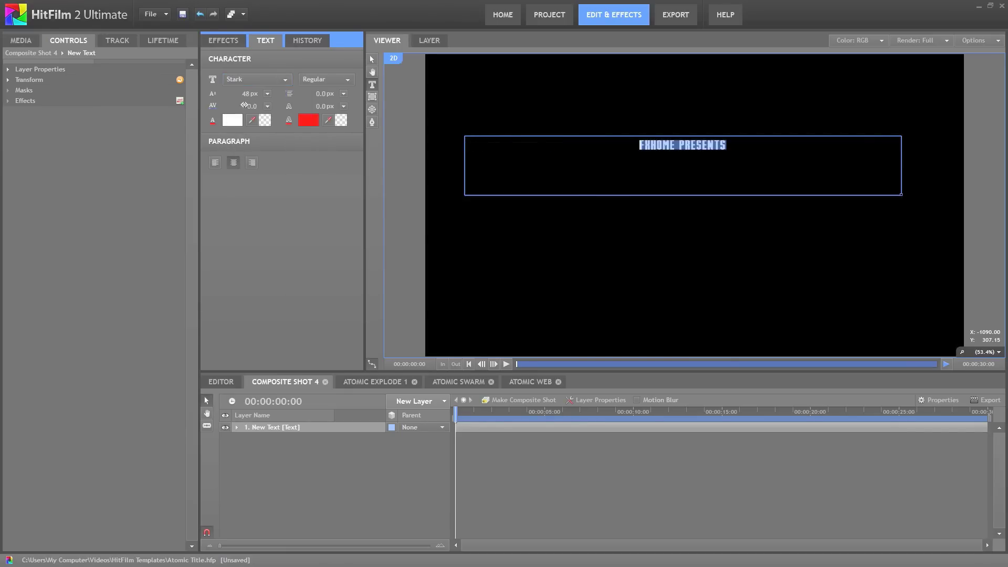
pyautogui.moveTo(249, 94); pyautogui.dragTo(307, 91)
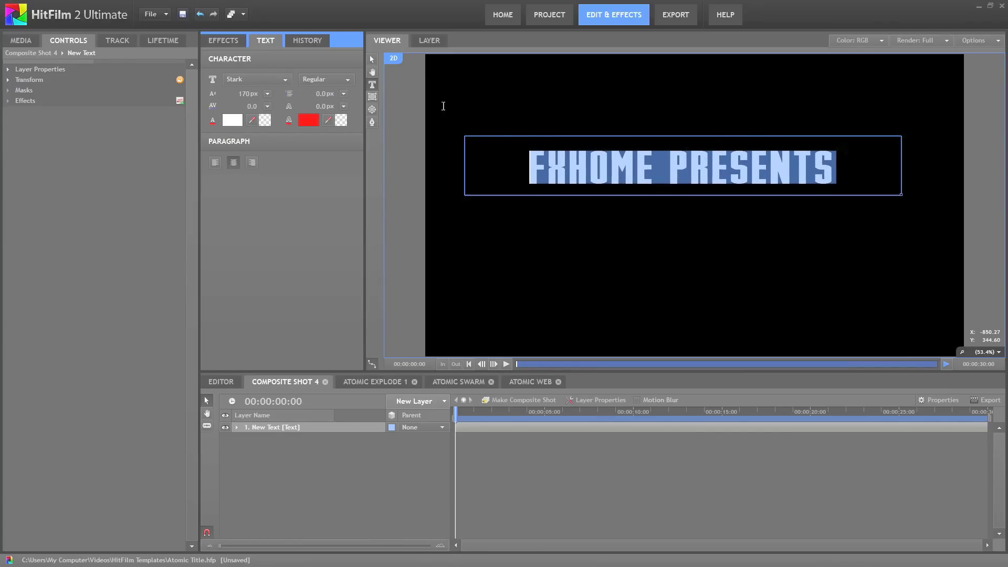
# - Set the text layer's Position to 0,0
pyautogui.click(9, 80)
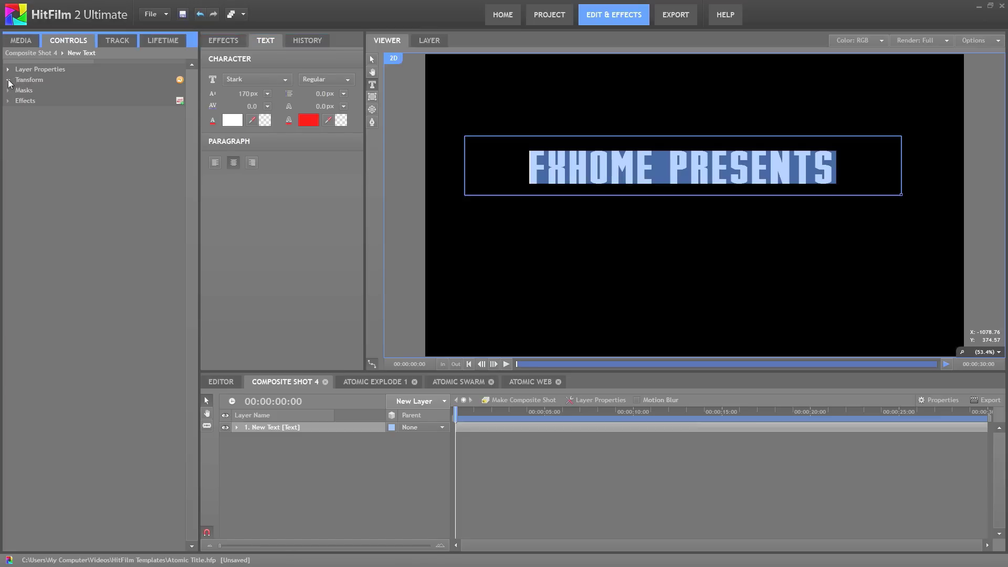
pyautogui.click(151, 111)
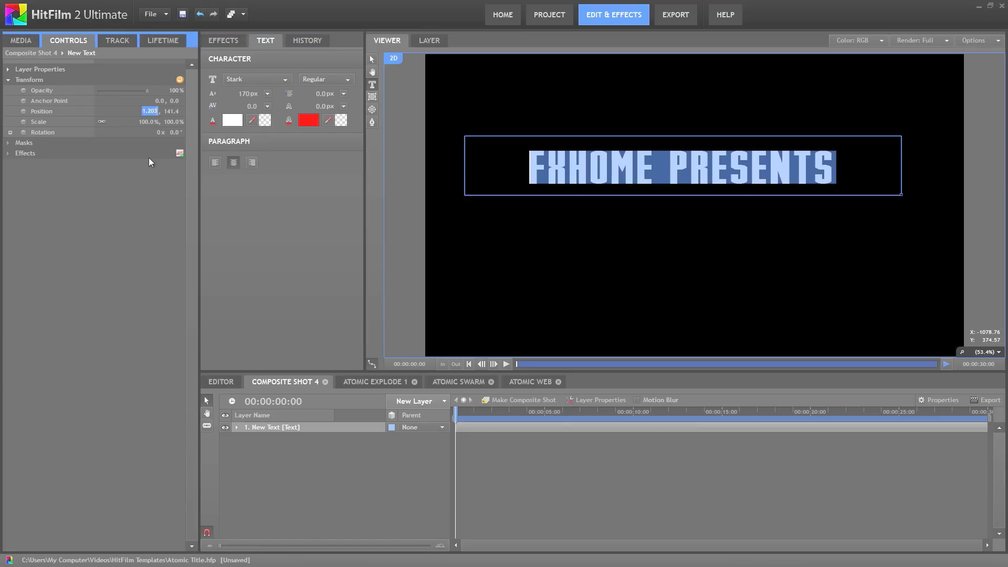
pyautogui.write('0')
pyautogui.press('Tab')
pyautogui.write('0')
pyautogui.press('Tab')
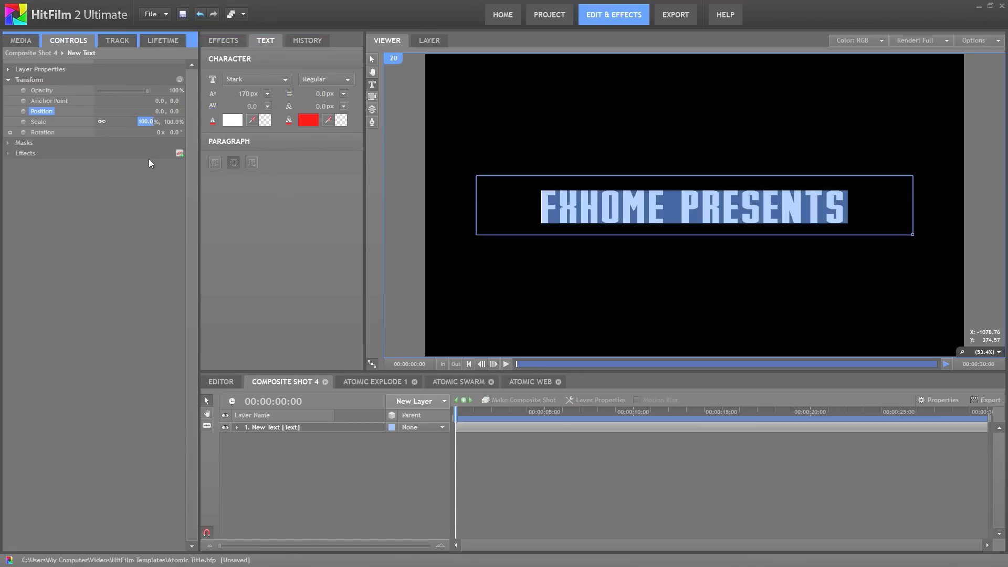
# - Apply the Particles & Simulation > Atomic Particle effect to the New Text layer
pyautogui.click(149, 159)
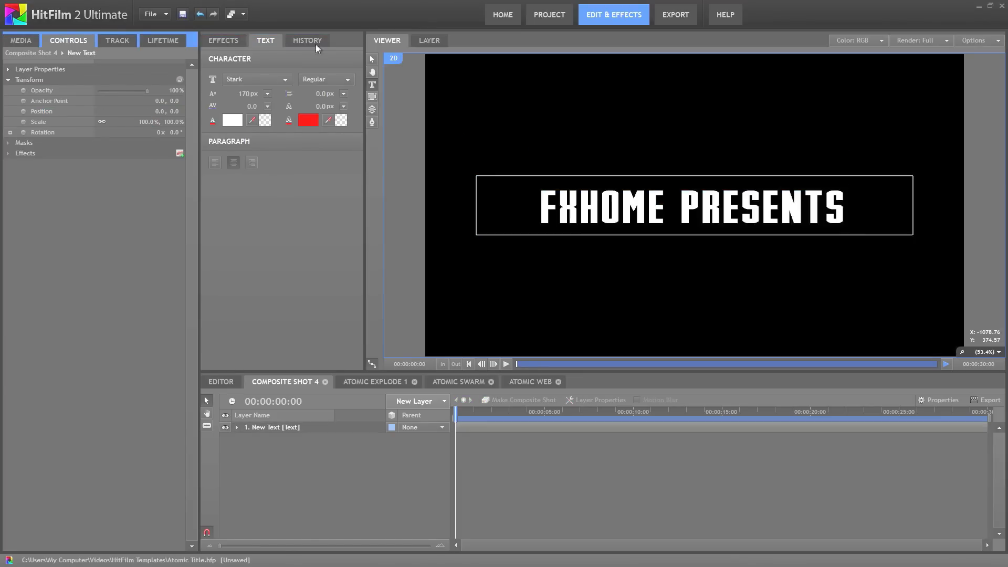
pyautogui.click(372, 61)
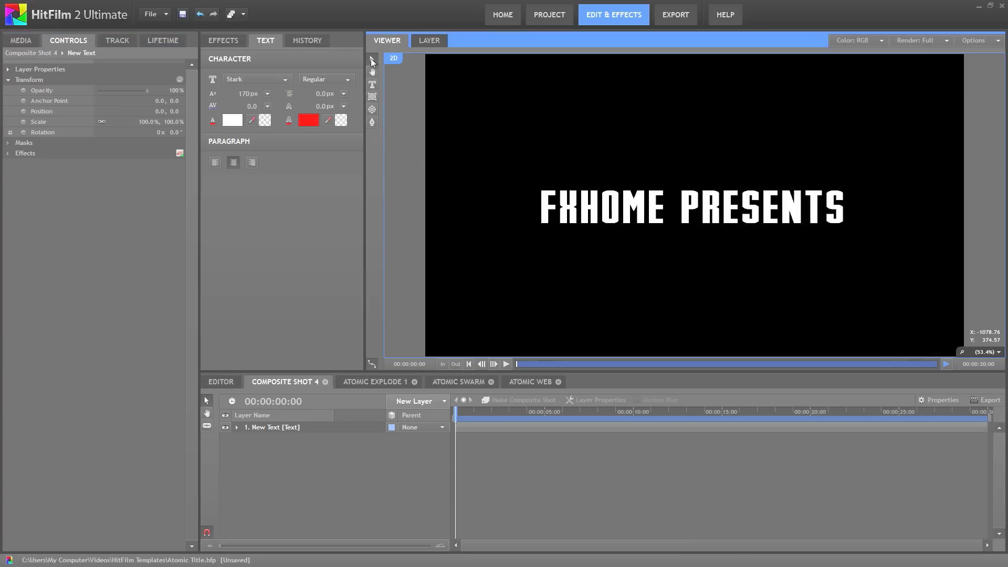
pyautogui.click(223, 40)
pyautogui.click(208, 217)
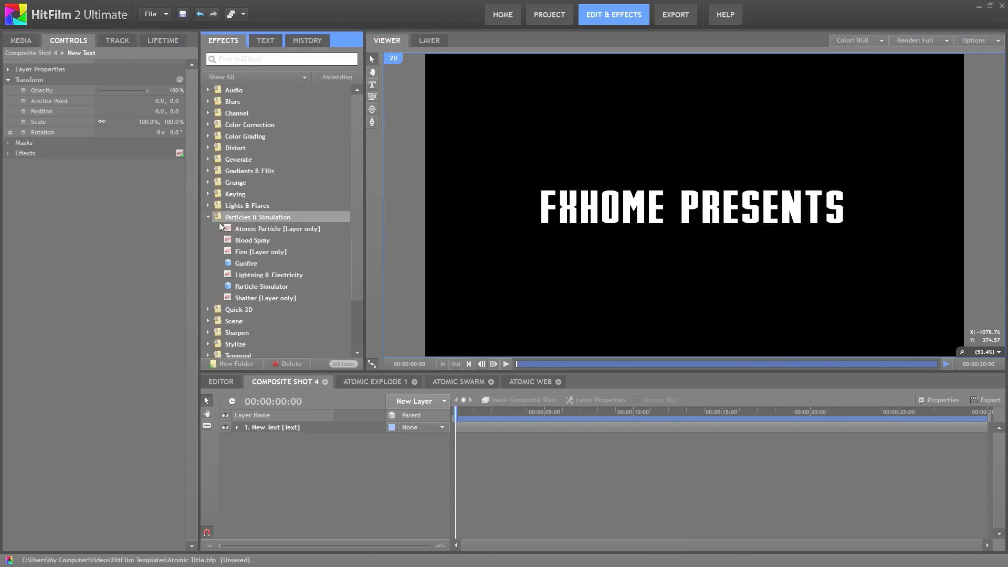
pyautogui.moveTo(257, 228); pyautogui.dragTo(273, 428)
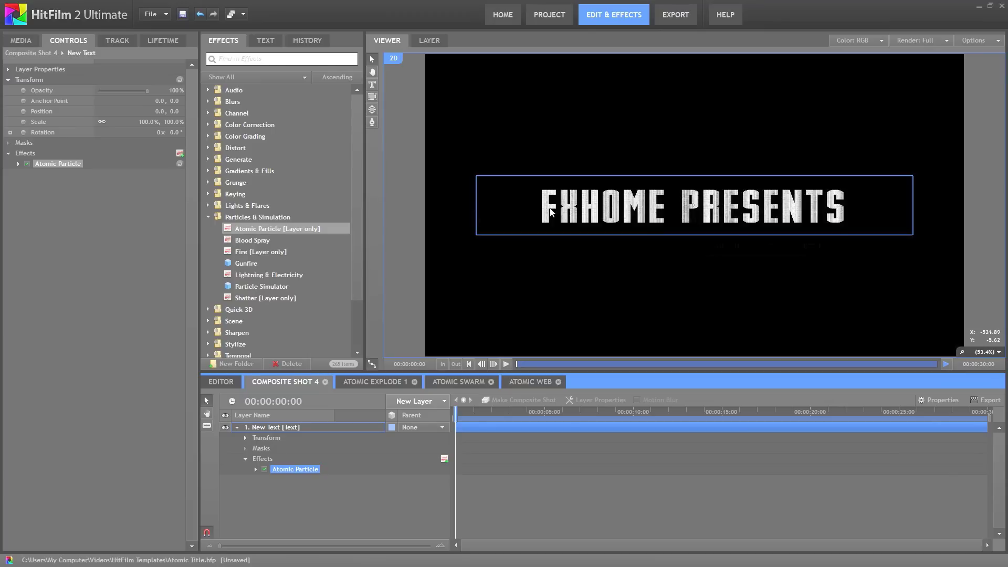
# - Set the Atomic Particle Number of Particles X to 800
pyautogui.click(19, 164)
pyautogui.click(30, 174)
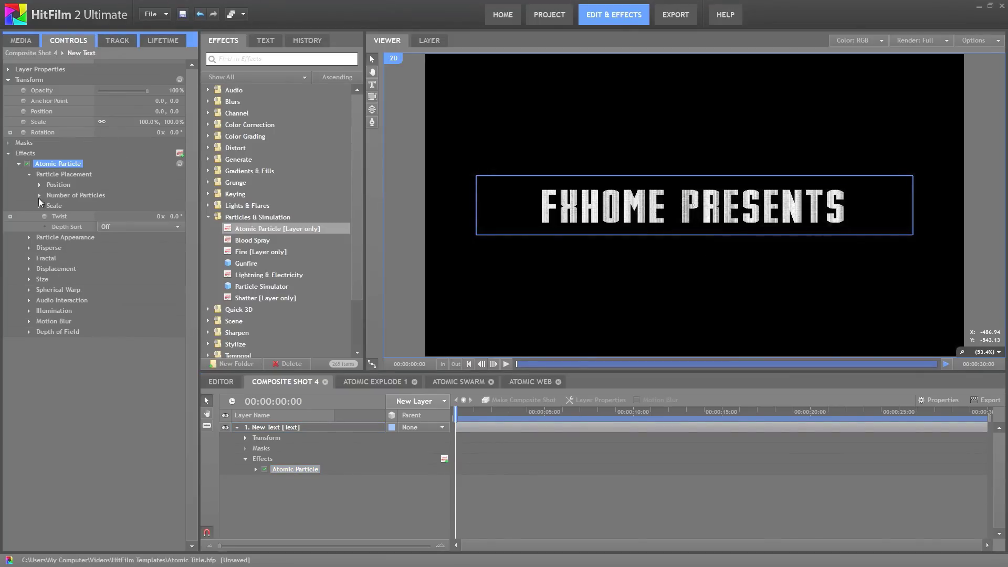
pyautogui.click(40, 195)
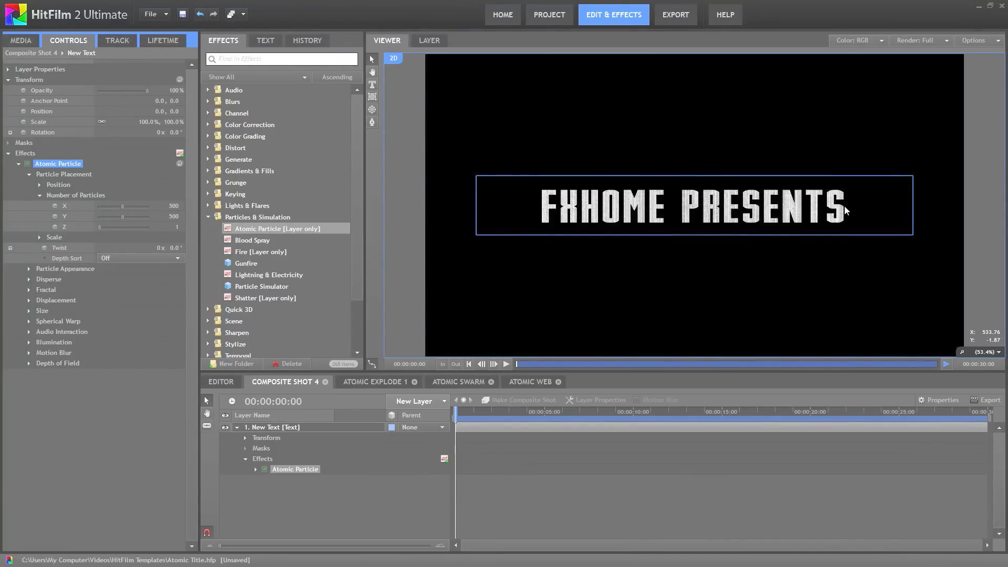
pyautogui.click(172, 206)
pyautogui.write('800')
pyautogui.press('Return')
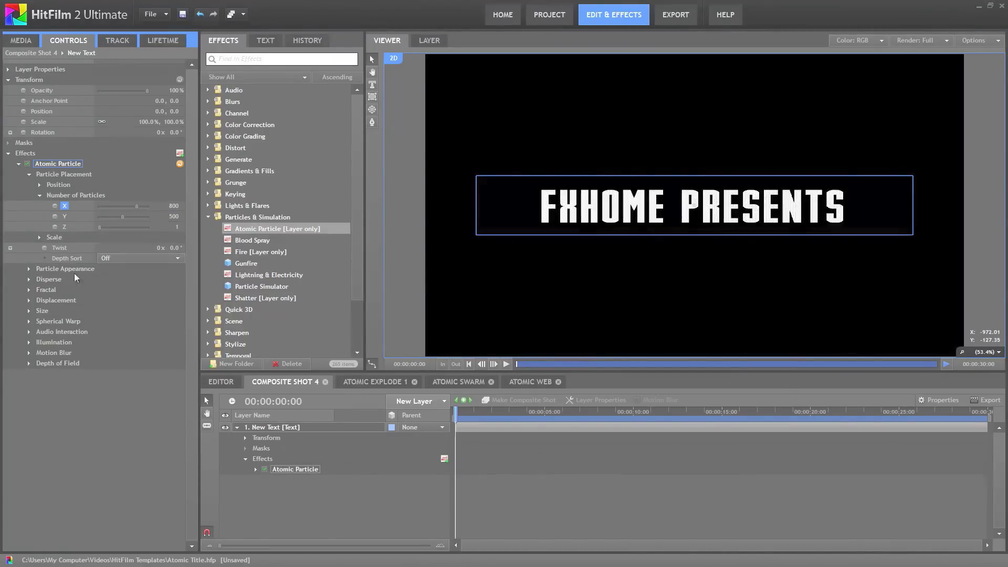
# - Set the Particle Appearance Size to 7
pyautogui.click(29, 269)
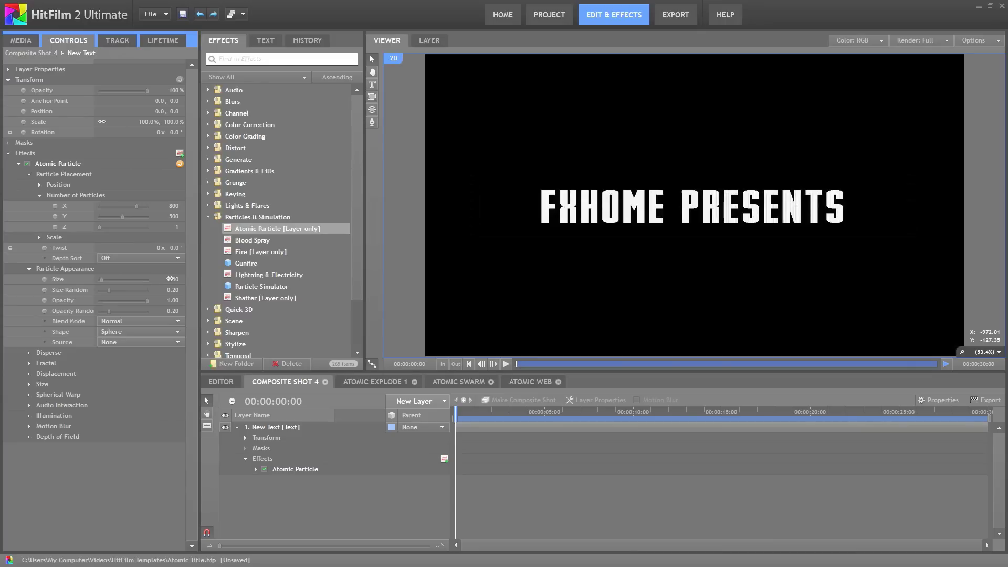
pyautogui.click(169, 280)
pyautogui.write('7')
pyautogui.press('Return')
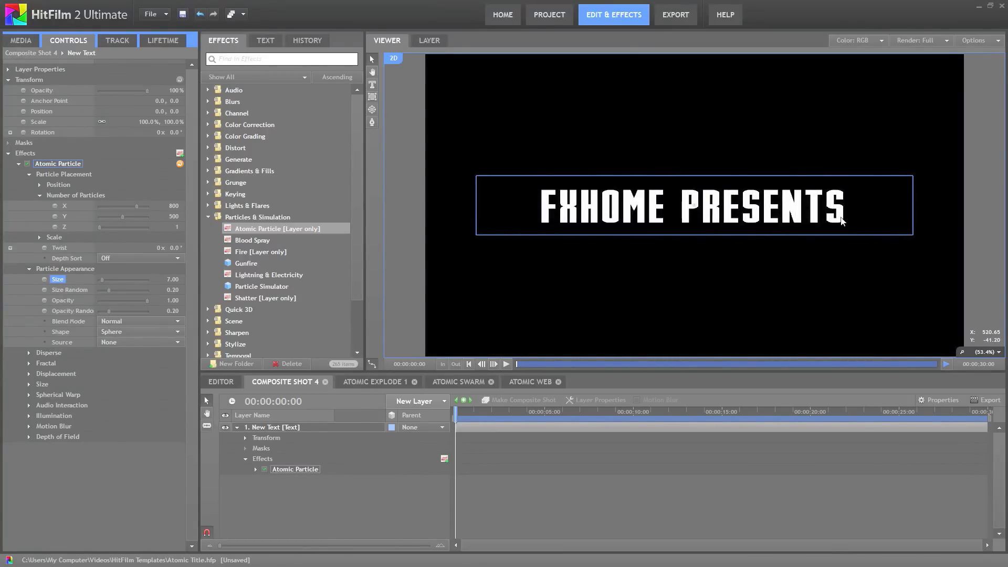
# - At 2 seconds, keyframe the Fractal Displace, Disperse and Size Strengths at 0.00
pyautogui.click(29, 174)
pyautogui.click(28, 185)
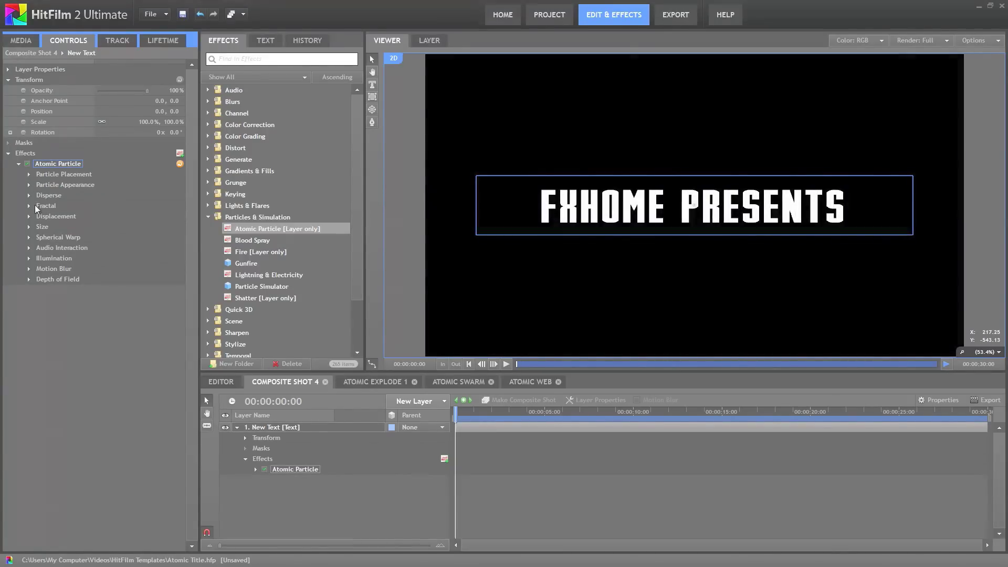
pyautogui.click(28, 206)
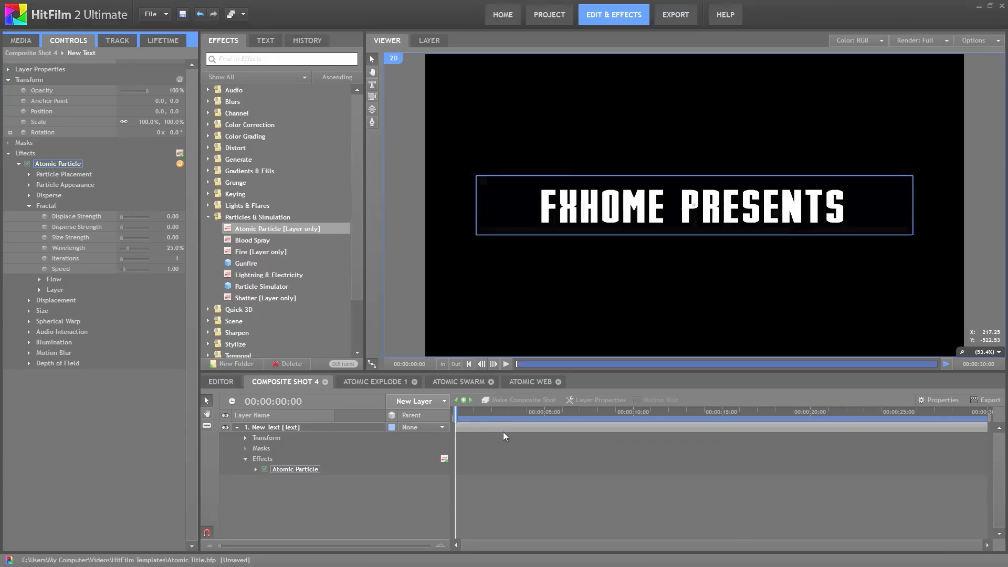
pyautogui.click(491, 420)
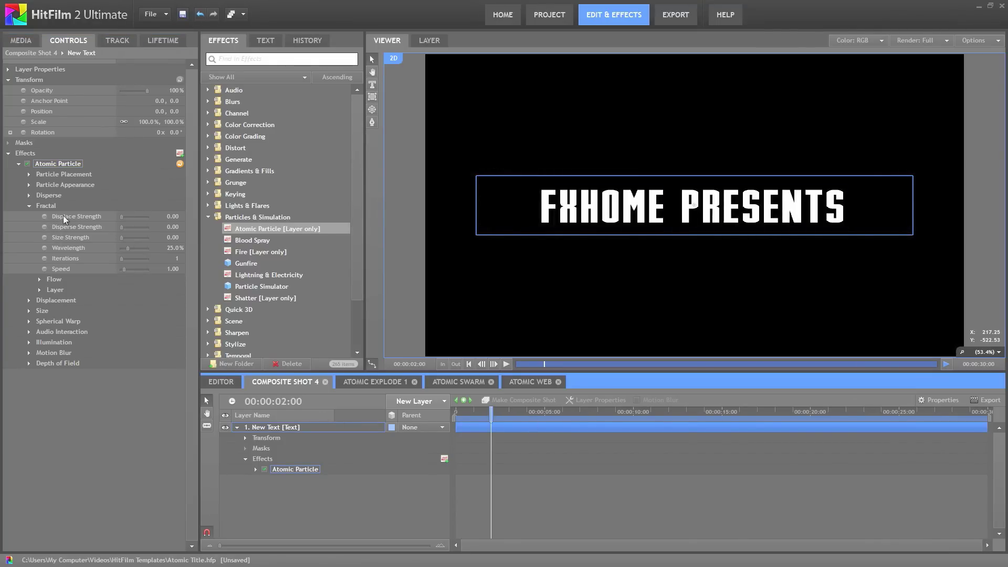
pyautogui.click(46, 215)
pyautogui.click(45, 226)
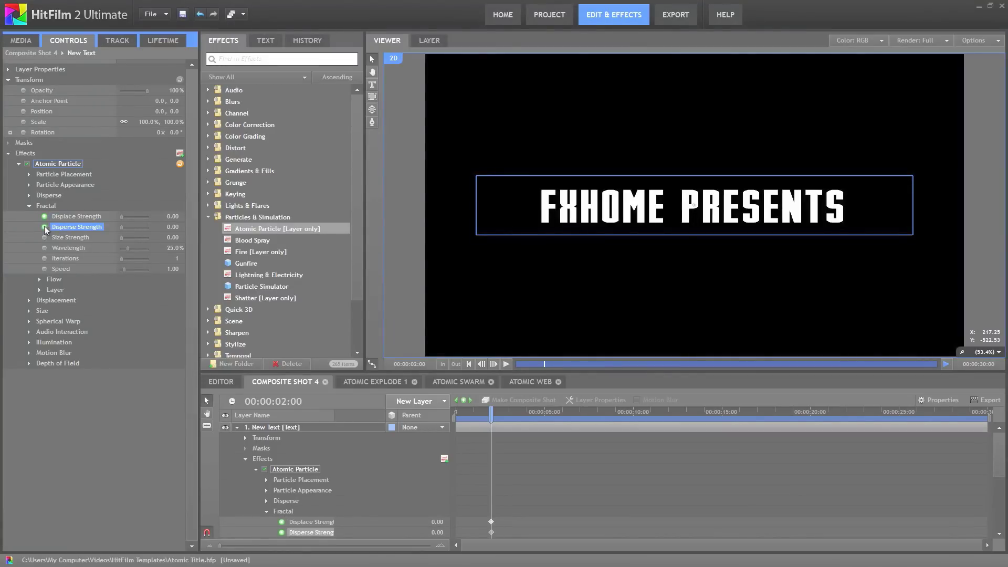
pyautogui.click(45, 238)
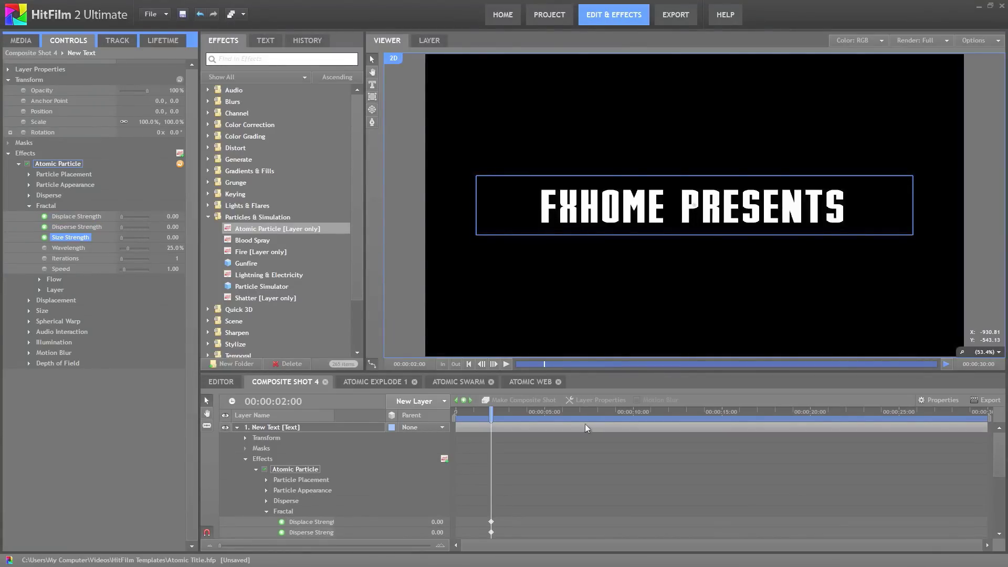
# - Add matching keyframes for all three strengths at 6 seconds, then return to 4 seconds
pyautogui.click(561, 417)
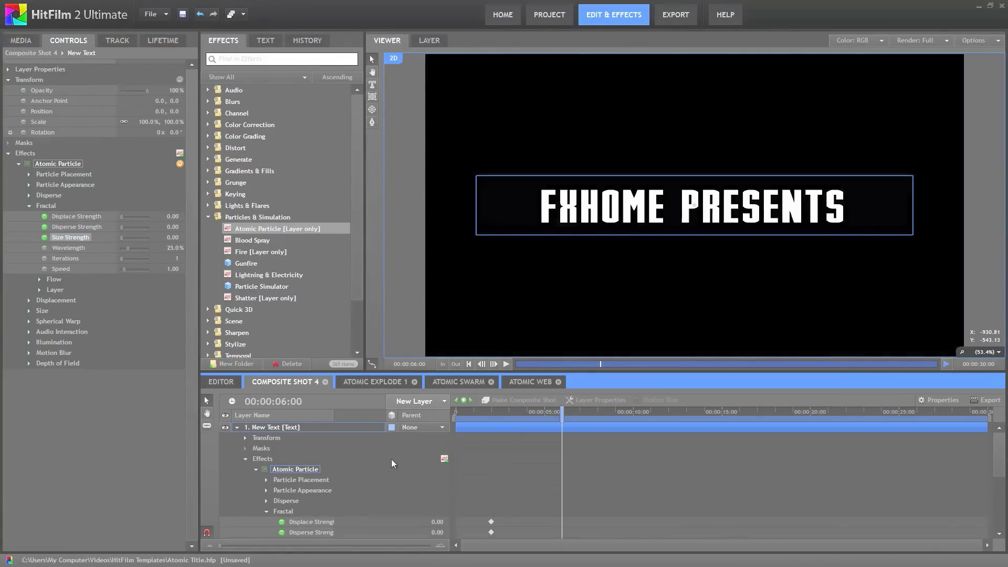
pyautogui.scroll(-2, 392, 459)
pyautogui.moveTo(335, 415); pyautogui.dragTo(359, 414)
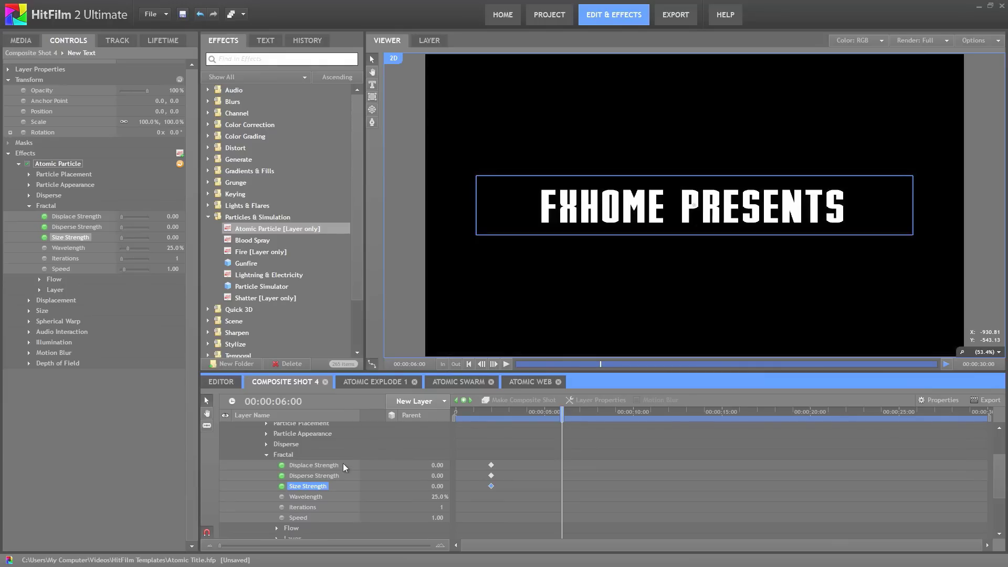
pyautogui.keyDown('shift'); pyautogui.click(317, 465); pyautogui.keyUp('shift')
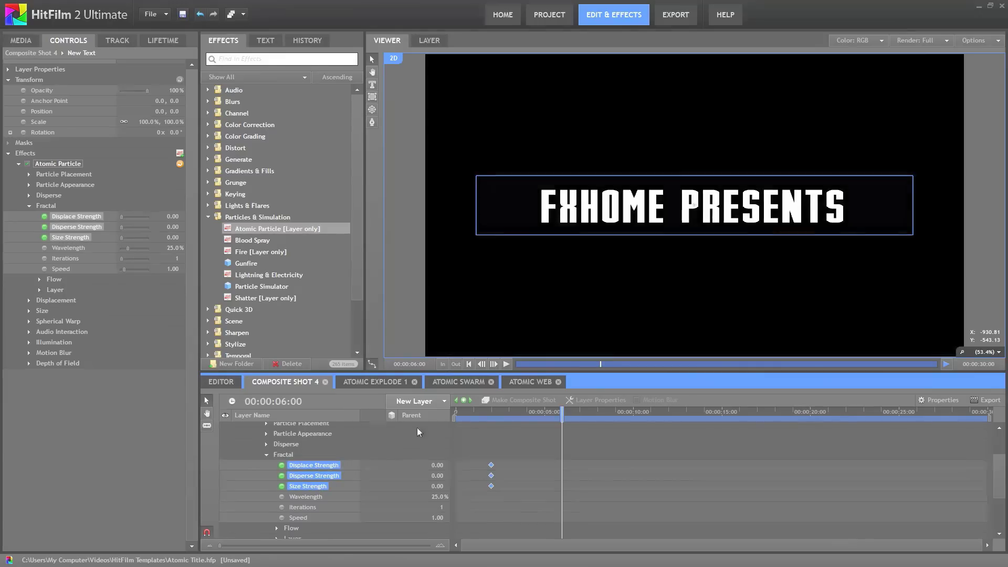
pyautogui.click(464, 402)
pyautogui.moveTo(562, 414); pyautogui.dragTo(527, 432)
# - At 4 seconds, raise Displace Strength to 400 and Disperse Strength to 15
pyautogui.click(304, 465)
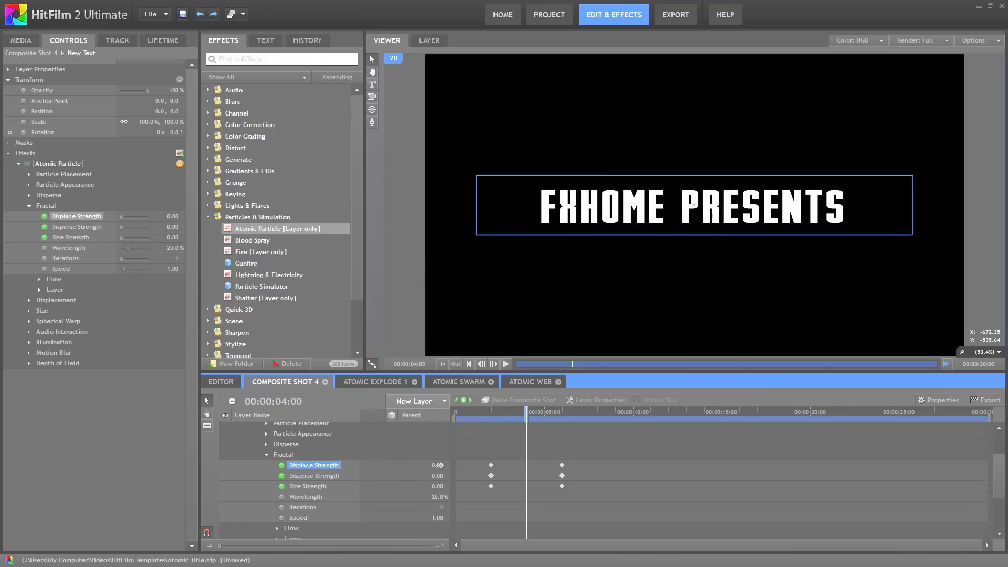
pyautogui.moveTo(439, 465); pyautogui.dragTo(647, 466)
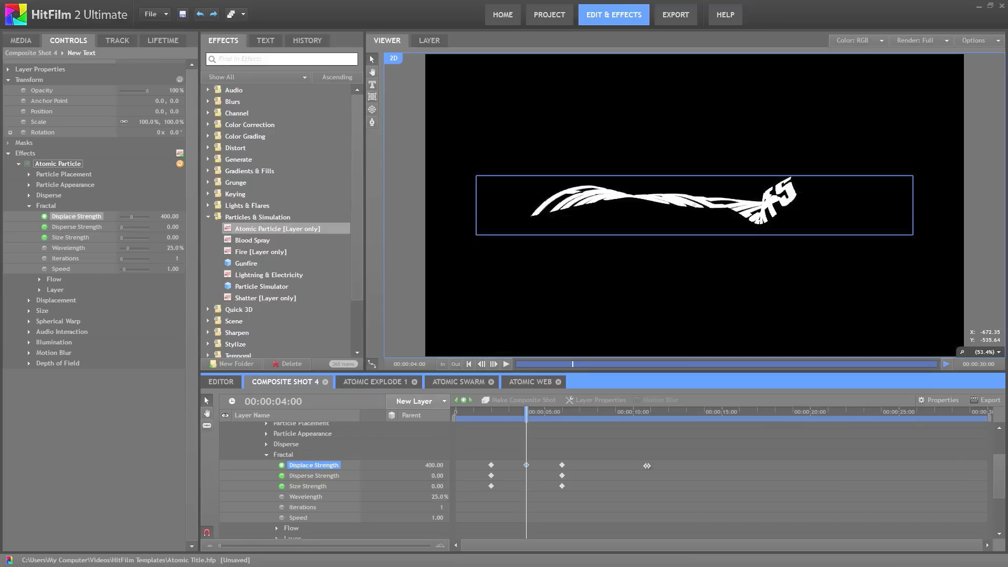
pyautogui.click(307, 475)
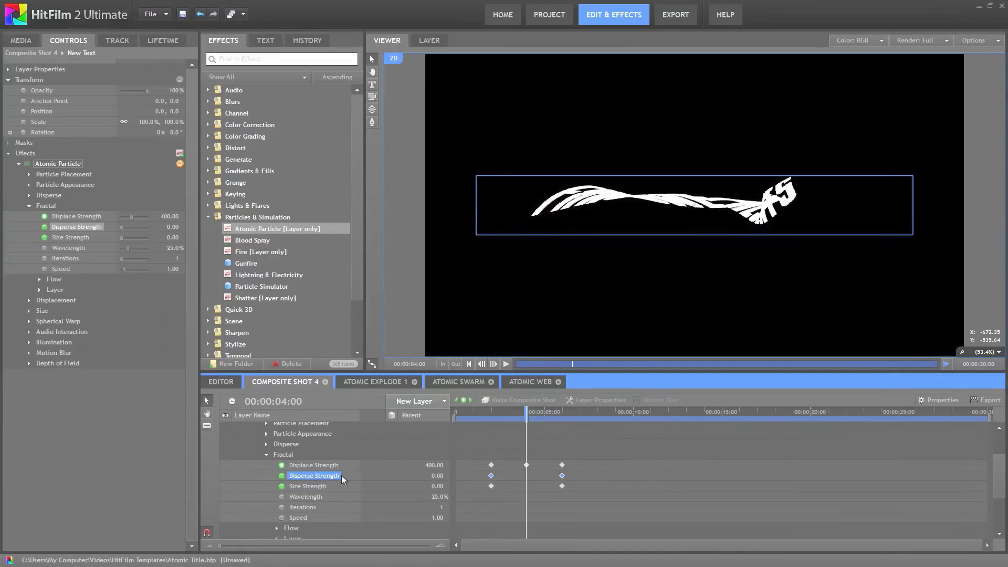
pyautogui.moveTo(434, 476); pyautogui.dragTo(451, 486)
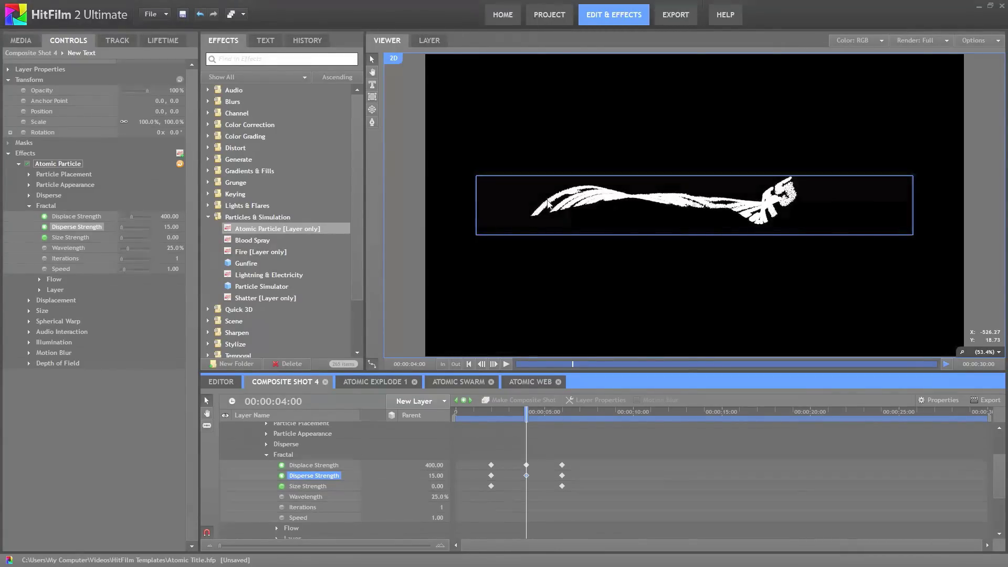
# - Set the Fractal Wavelength to 5.0% and raise Size Strength to 1.00
pyautogui.moveTo(439, 497); pyautogui.dragTo(420, 487)
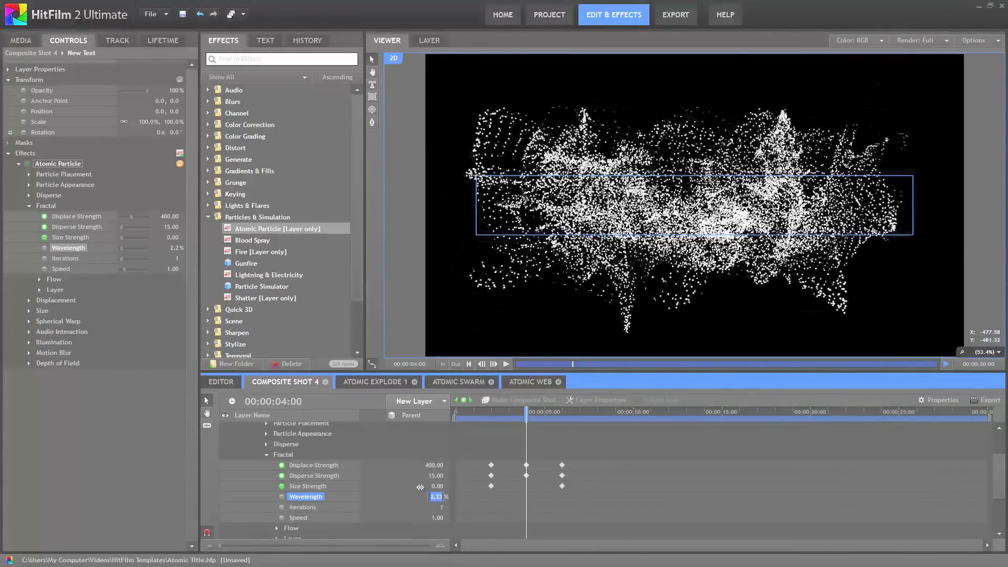
pyautogui.write('5')
pyautogui.press('Return')
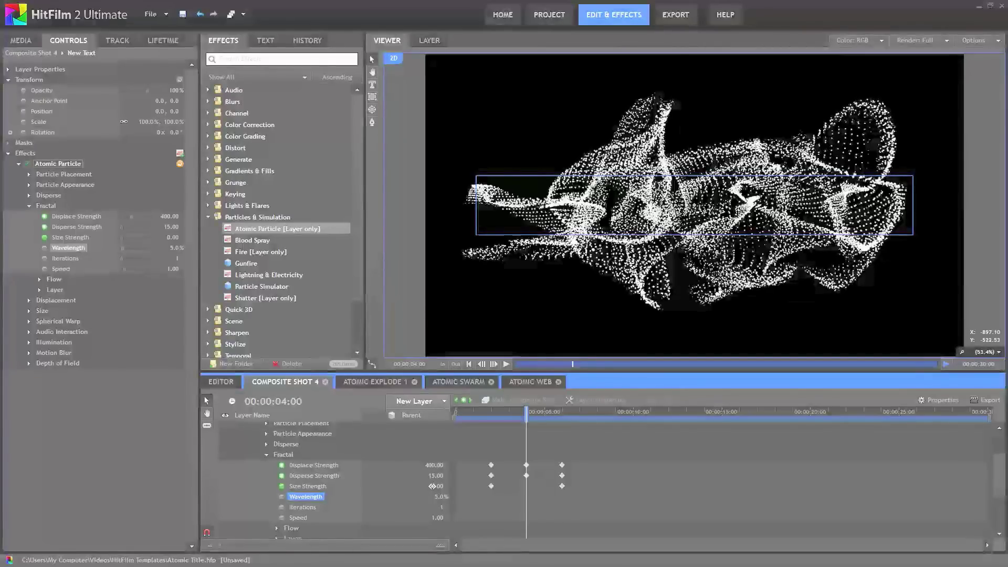
pyautogui.moveTo(432, 487); pyautogui.dragTo(718, 473)
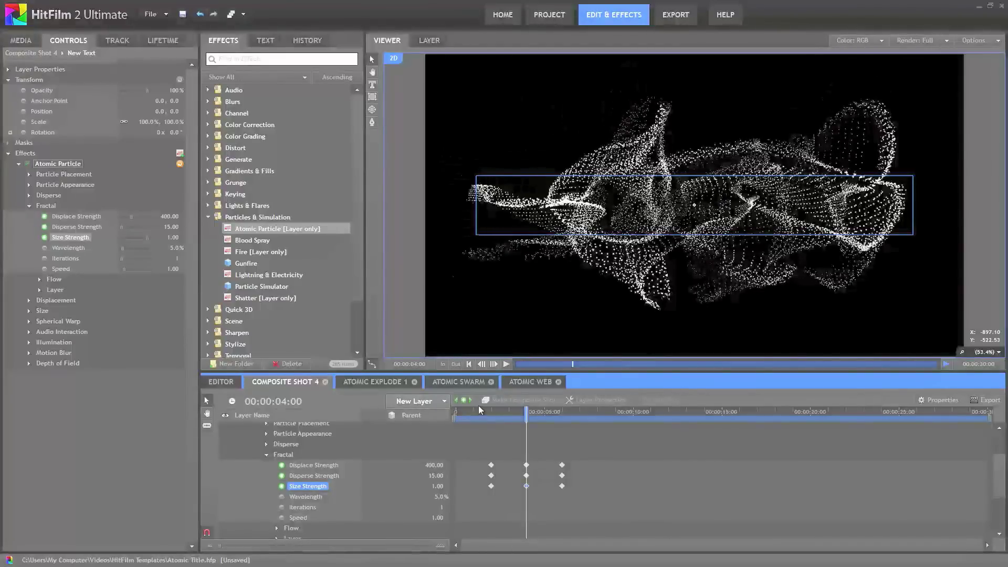
# - Scrub through the particle animation to preview it, then return to the start
pyautogui.moveTo(479, 408); pyautogui.dragTo(603, 416)
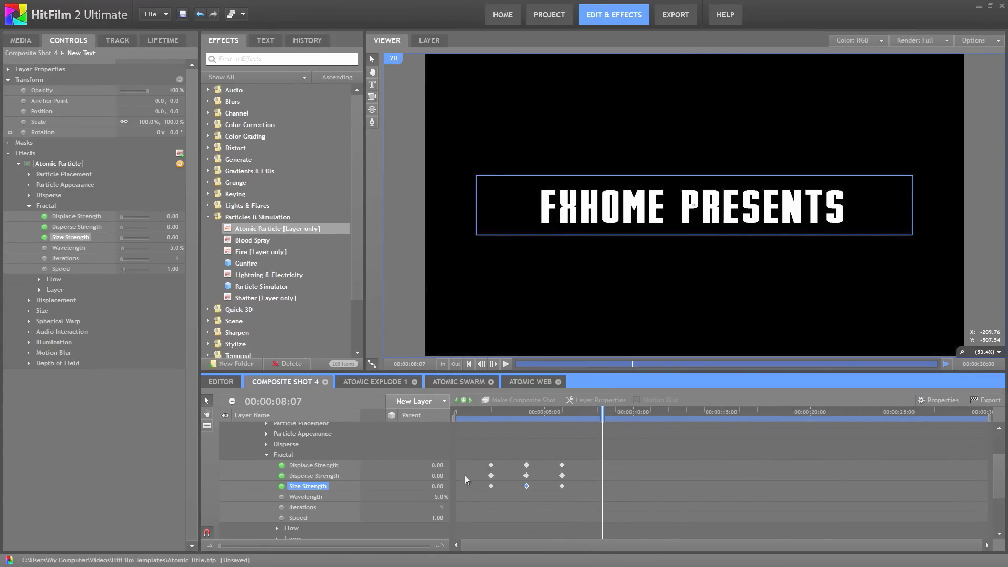
pyautogui.moveTo(490, 413); pyautogui.dragTo(580, 415)
pyautogui.press('Home')
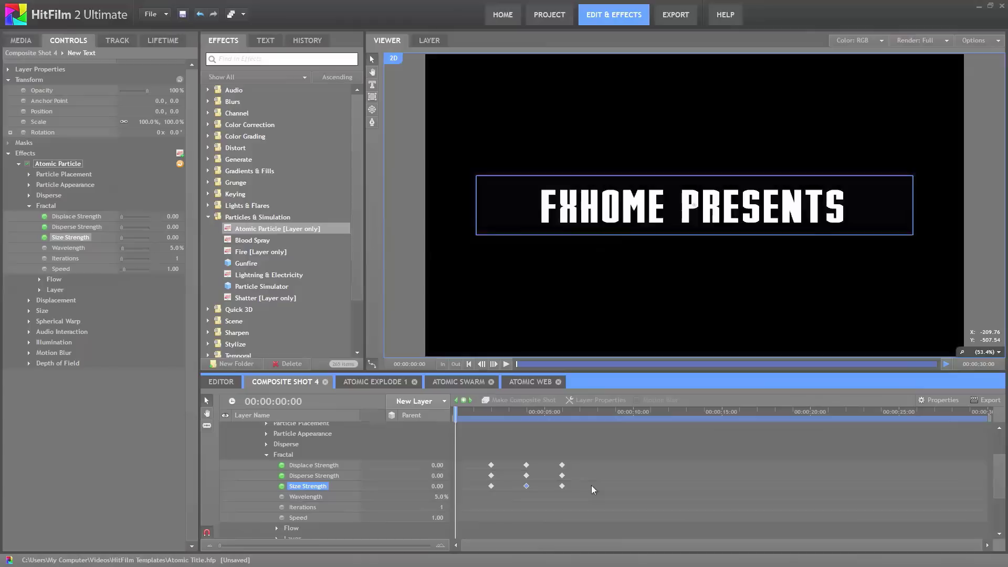
pyautogui.scroll(2, 592, 486)
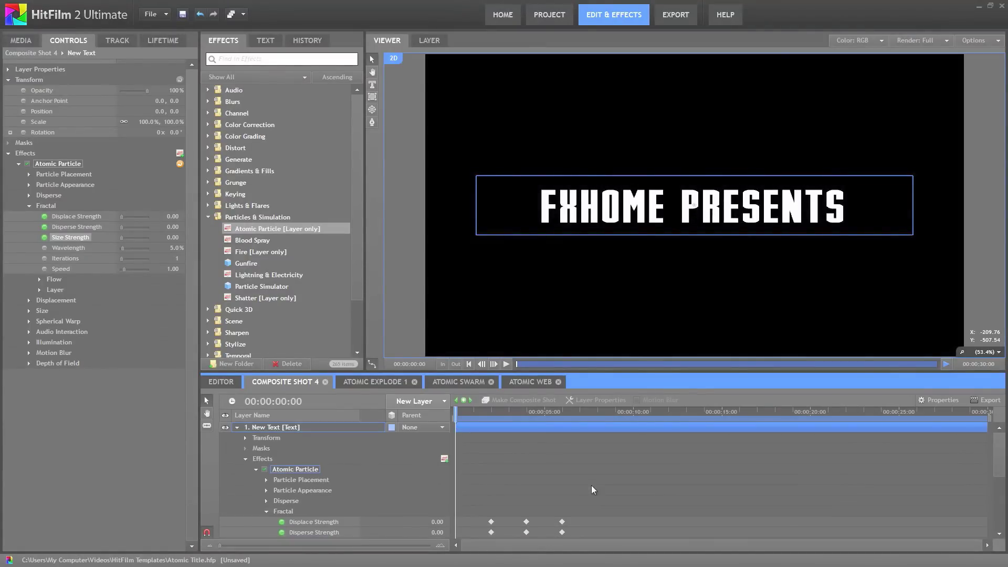
# - Keyframe the New Text layer's opacity from 100% at 3 seconds to 0% at 5 seconds
pyautogui.click(508, 415)
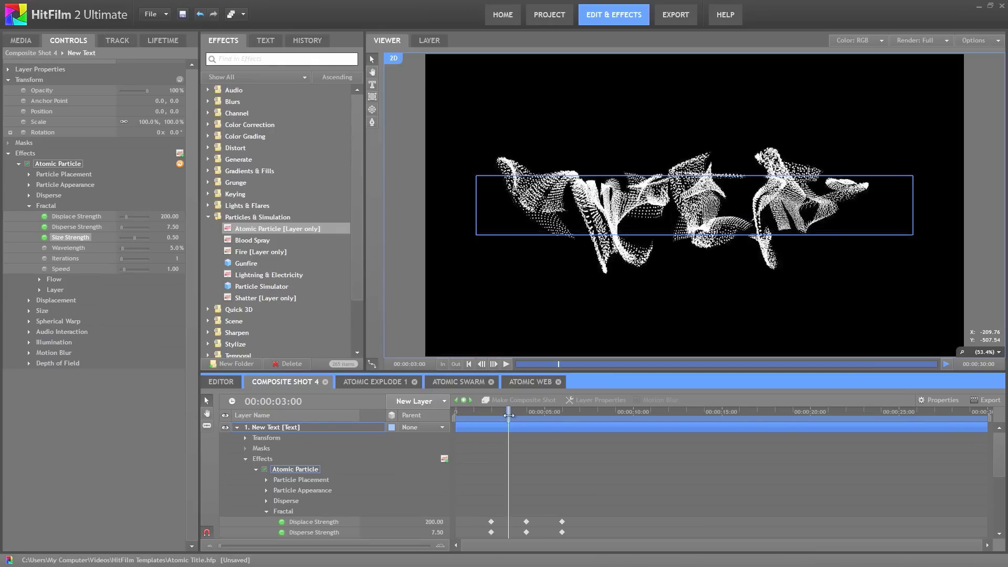
pyautogui.click(246, 438)
pyautogui.click(261, 449)
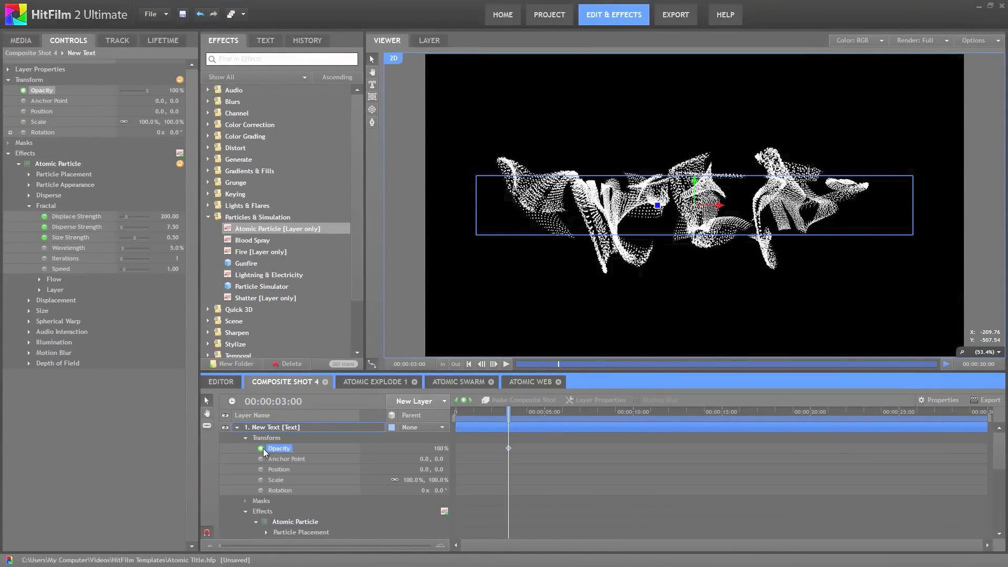
pyautogui.click(545, 417)
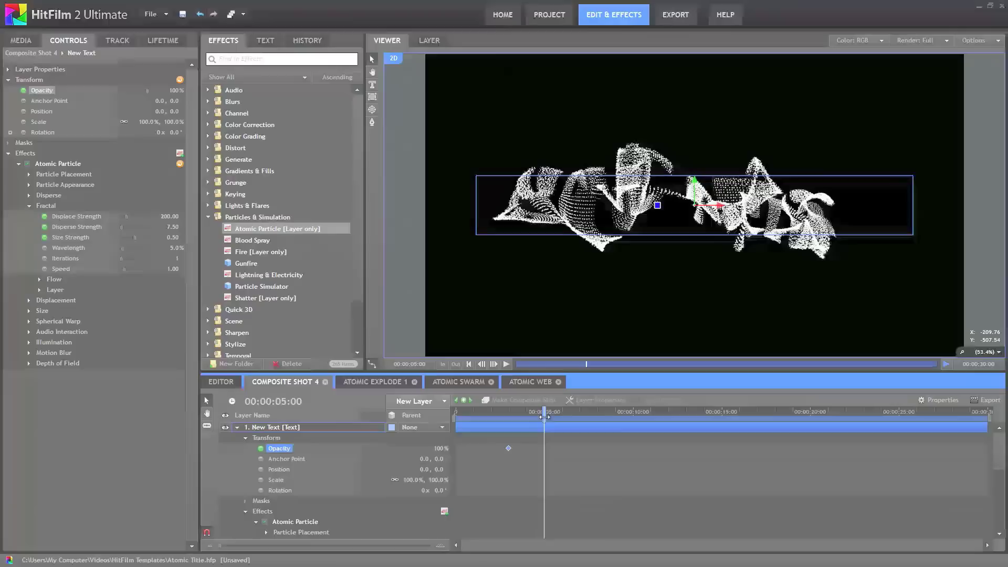
pyautogui.moveTo(441, 449); pyautogui.dragTo(410, 448)
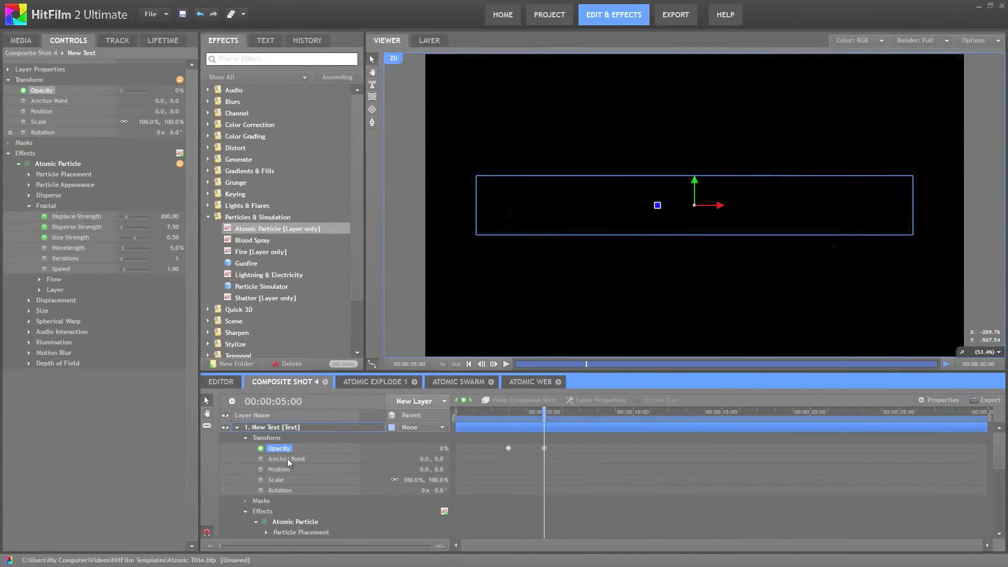
pyautogui.click(237, 428)
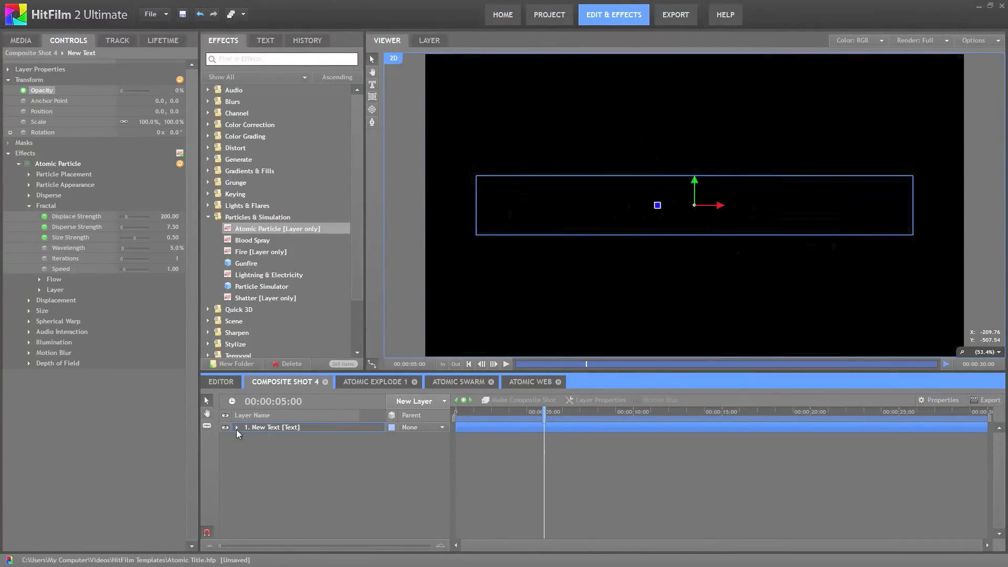
# - Duplicate the text layer and name the two layers Text 1 and Text 2
pyautogui.rightClick(263, 428)
pyautogui.click(300, 344)
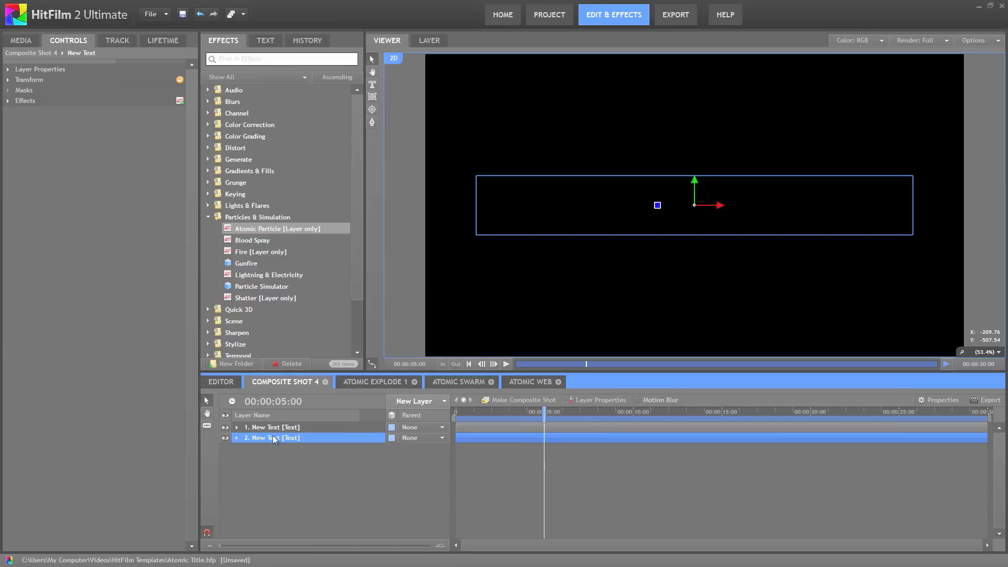
pyautogui.click(273, 428)
pyautogui.rightClick(278, 428)
pyautogui.click(310, 402)
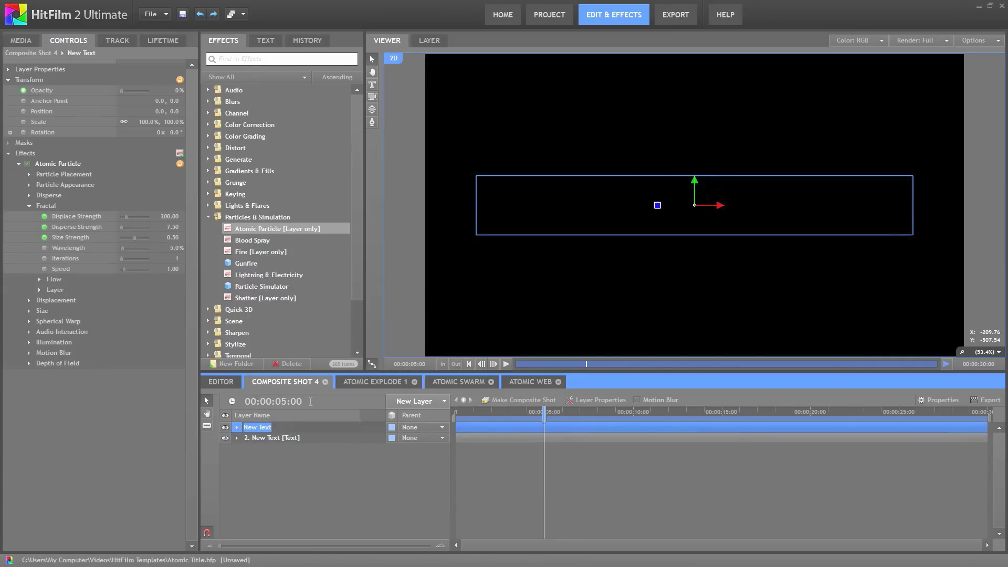
pyautogui.write('Text 1')
pyautogui.press('Return')
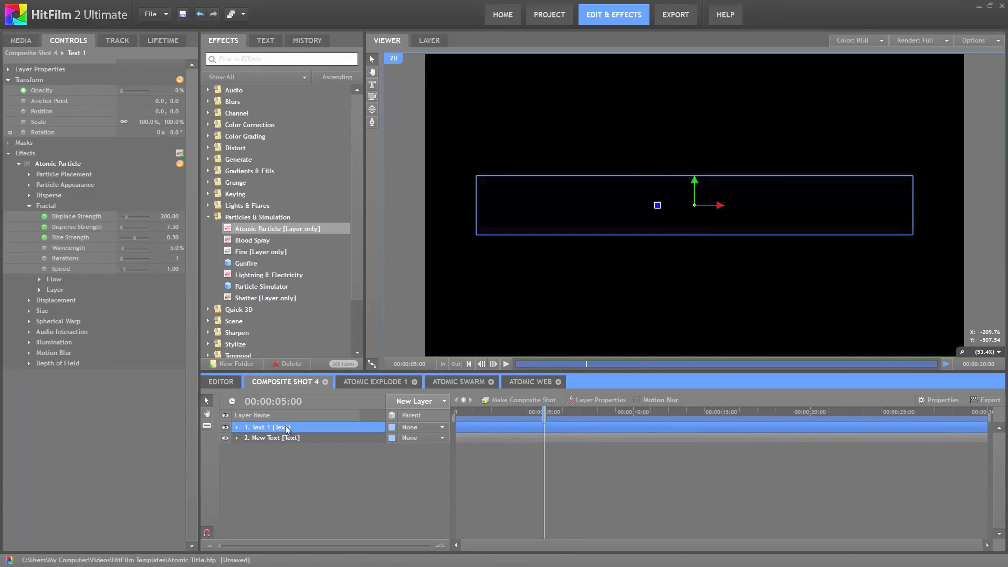
pyautogui.rightClick(269, 437)
pyautogui.click(302, 414)
pyautogui.write('Te')
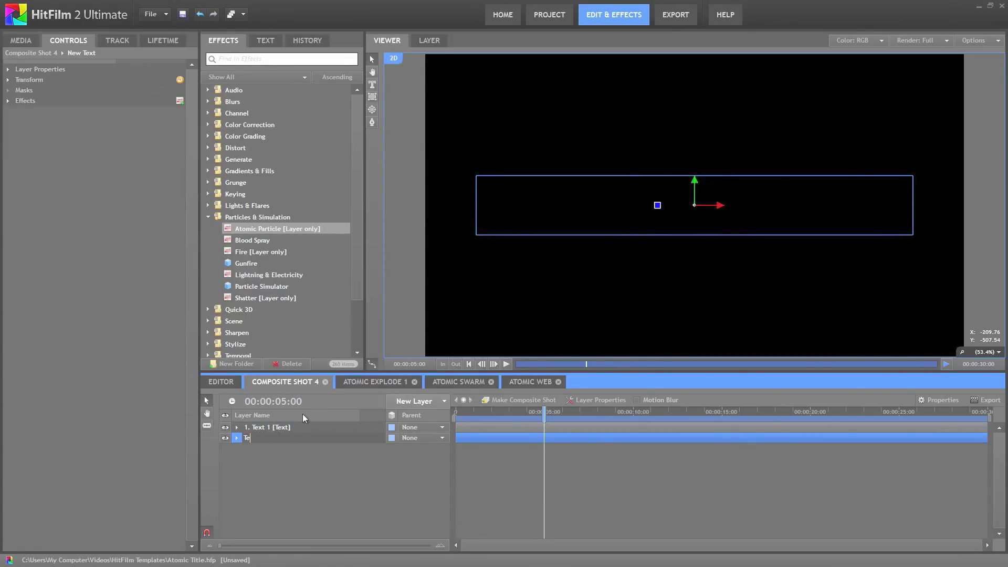
pyautogui.write('xt 2')
pyautogui.press('Return')
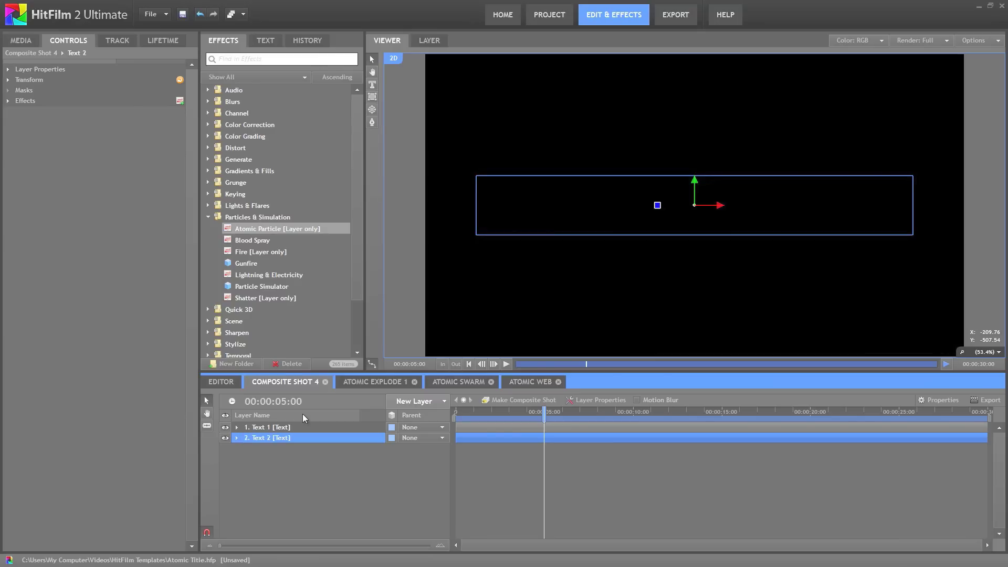
# - Reverse Text 2's opacity so it rises from 0% at 3s to 100% at 5s
pyautogui.click(236, 438)
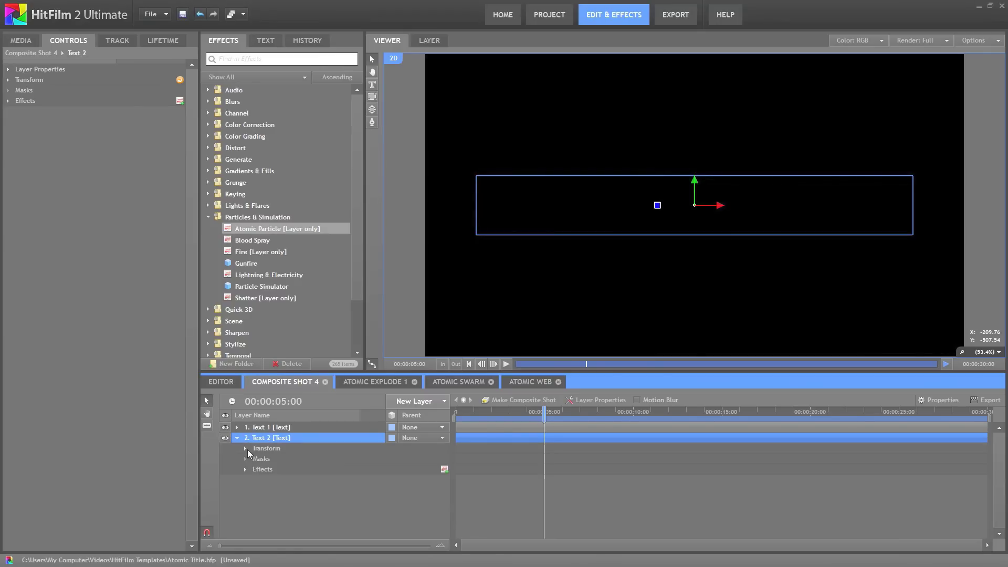
pyautogui.click(246, 448)
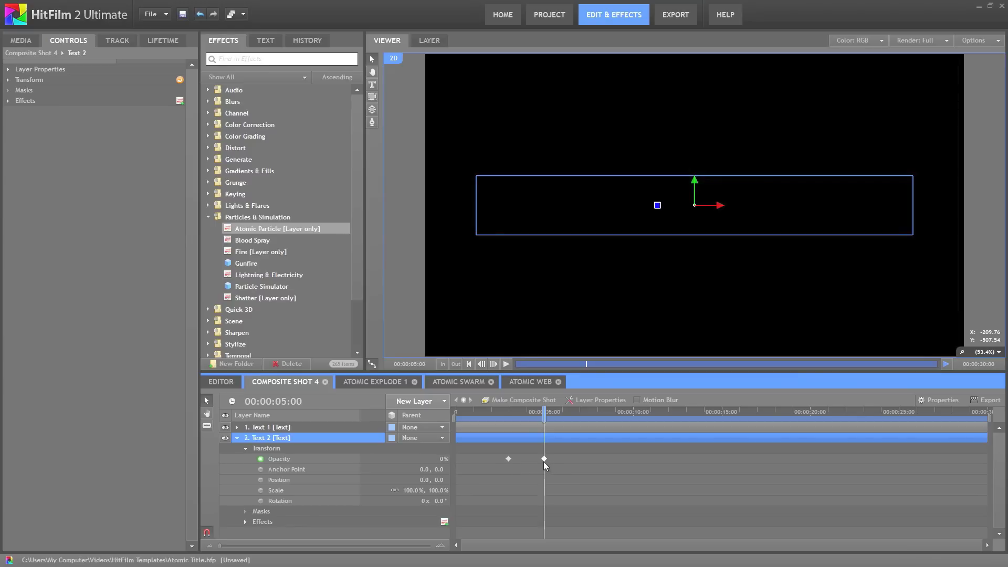
pyautogui.moveTo(443, 458); pyautogui.dragTo(505, 468)
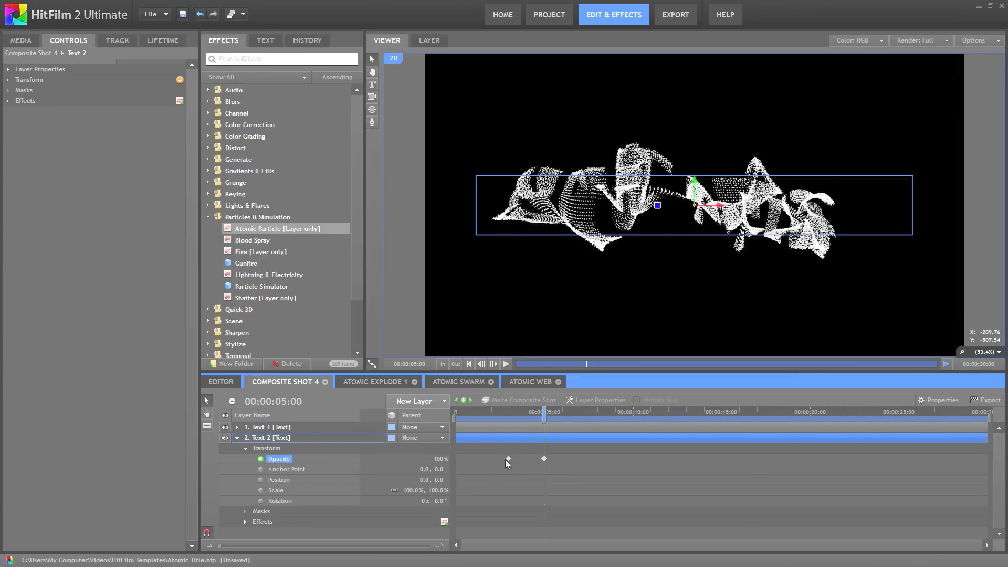
pyautogui.click(508, 459)
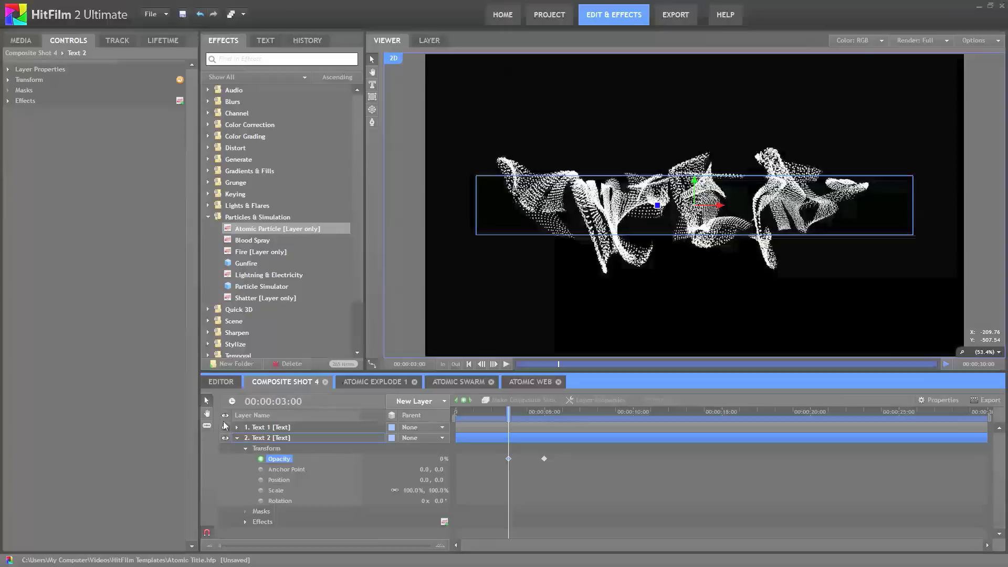
# - Trim Text 1 to end just after 5 seconds and start Text 2's clip later
pyautogui.moveTo(508, 412); pyautogui.dragTo(544, 429)
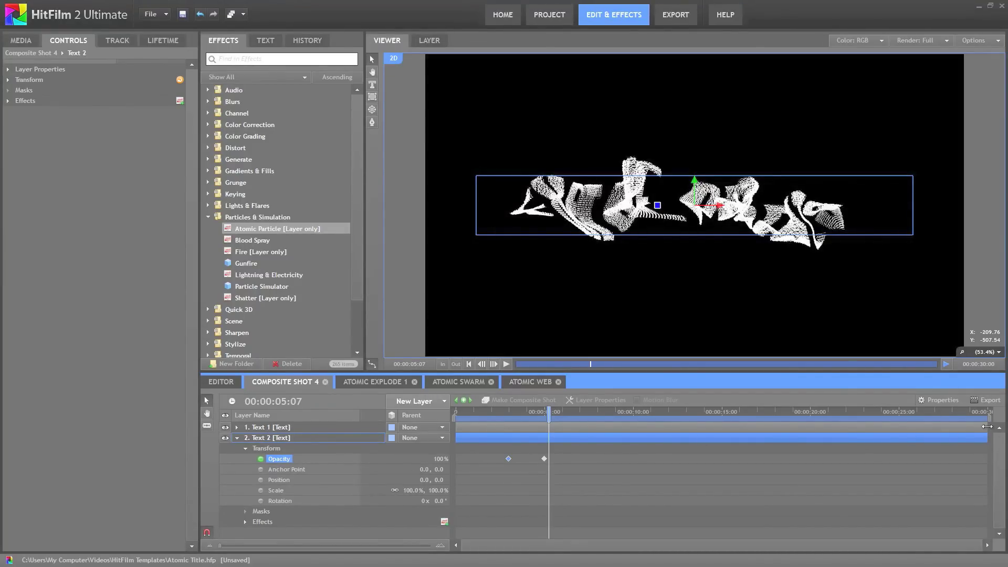
pyautogui.moveTo(987, 427); pyautogui.dragTo(560, 427)
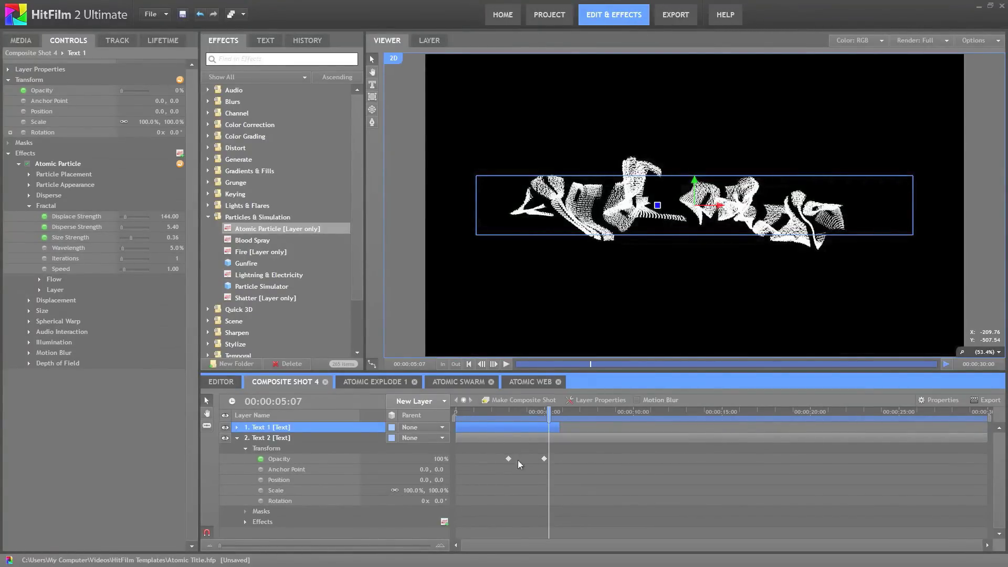
pyautogui.moveTo(456, 438); pyautogui.dragTo(480, 438)
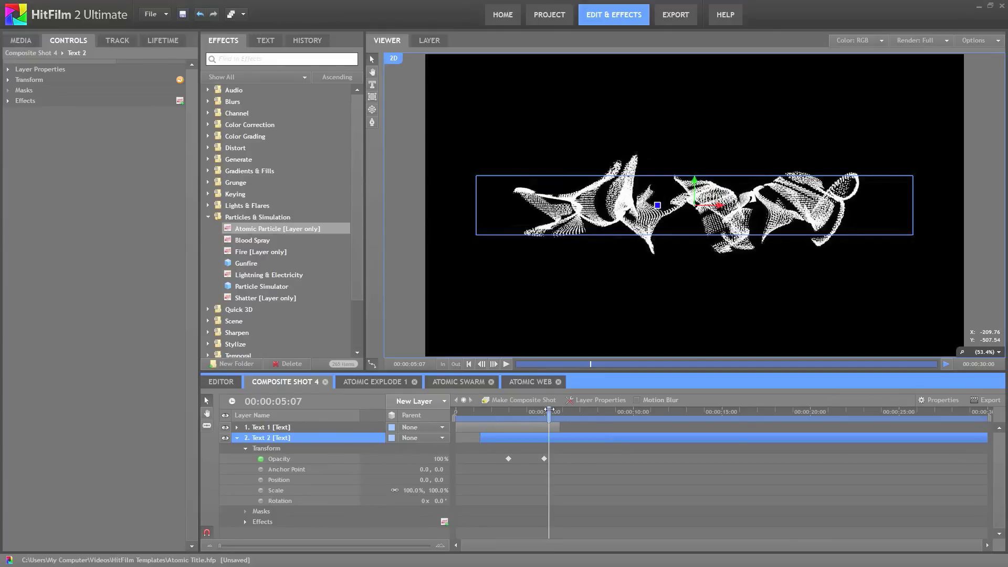
pyautogui.click(572, 420)
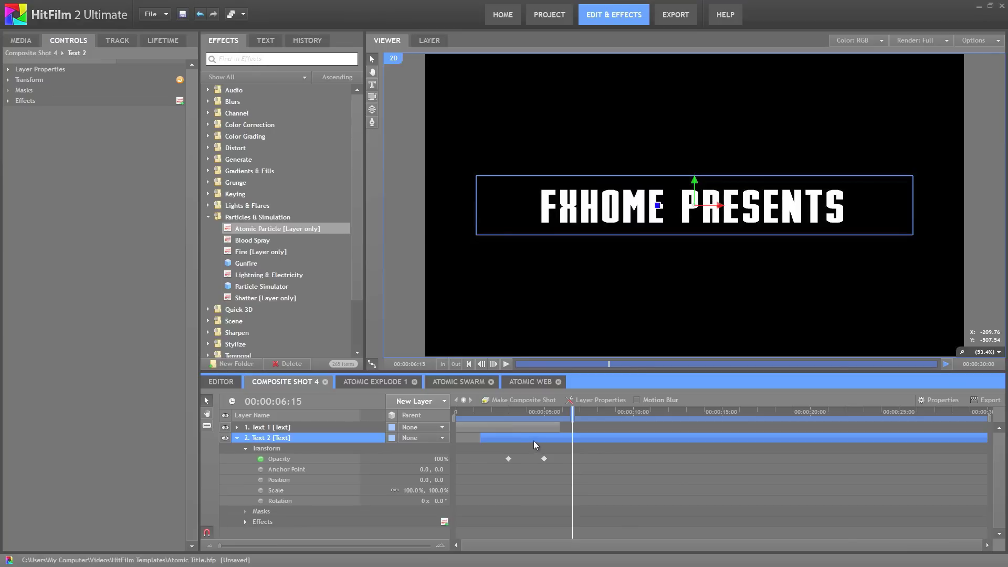
# - Replace the title text with 'HITFILM 2 ULTIMATE' and move back to about 2 seconds
pyautogui.click(373, 85)
pyautogui.click(872, 207)
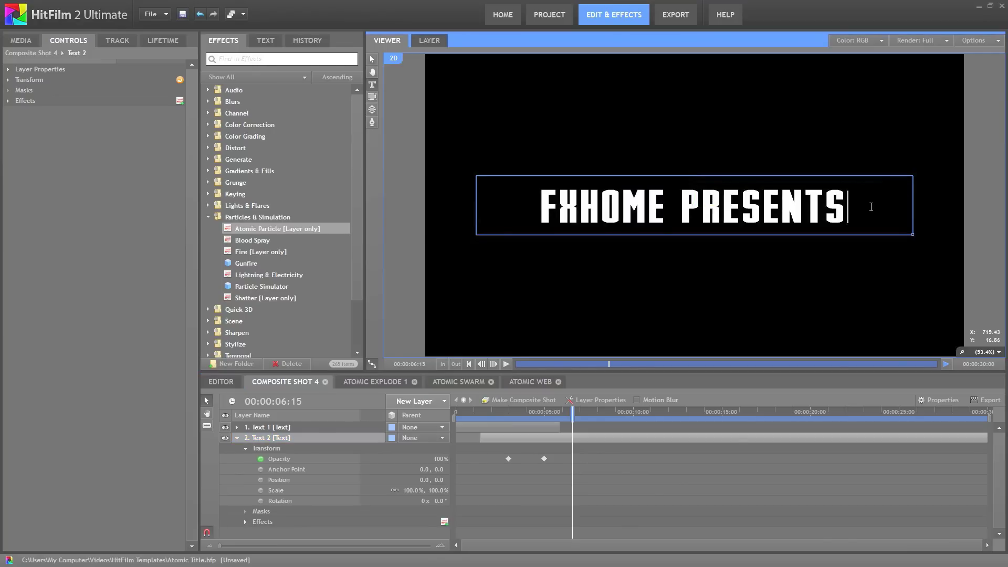
pyautogui.moveTo(871, 207); pyautogui.dragTo(427, 196)
pyautogui.write('HIT')
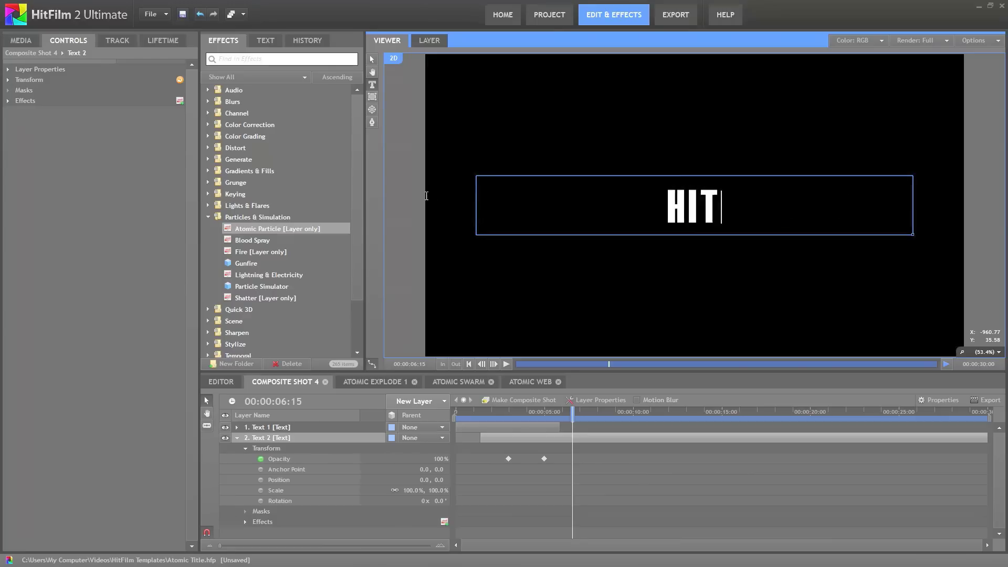
pyautogui.write('FILM 2 ULTIMATE')
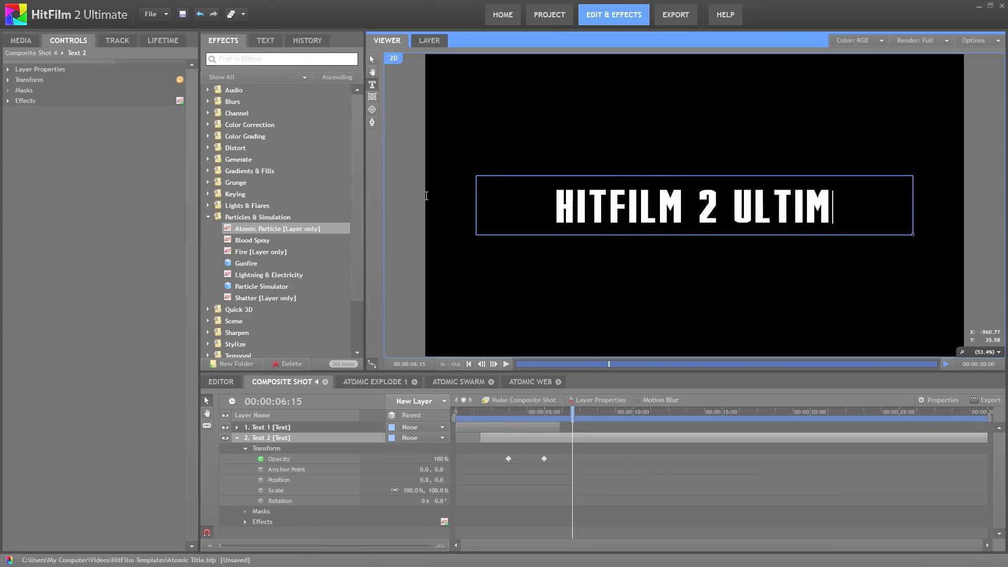
pyautogui.click(372, 59)
pyautogui.moveTo(464, 417); pyautogui.dragTo(358, 408)
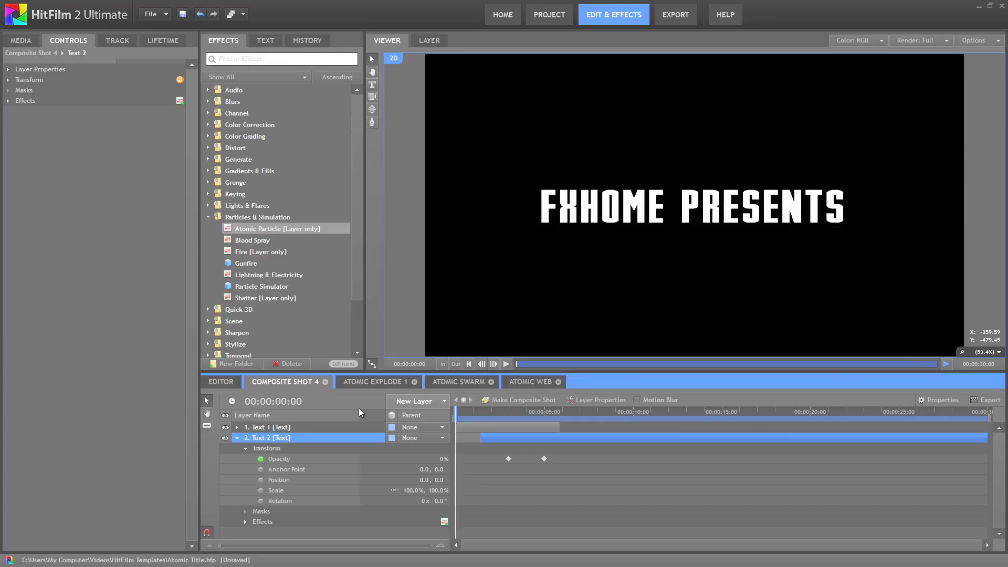
# - Reveal Text 2's Atomic Particle effects and view the particle form at 4 seconds
pyautogui.click(246, 522)
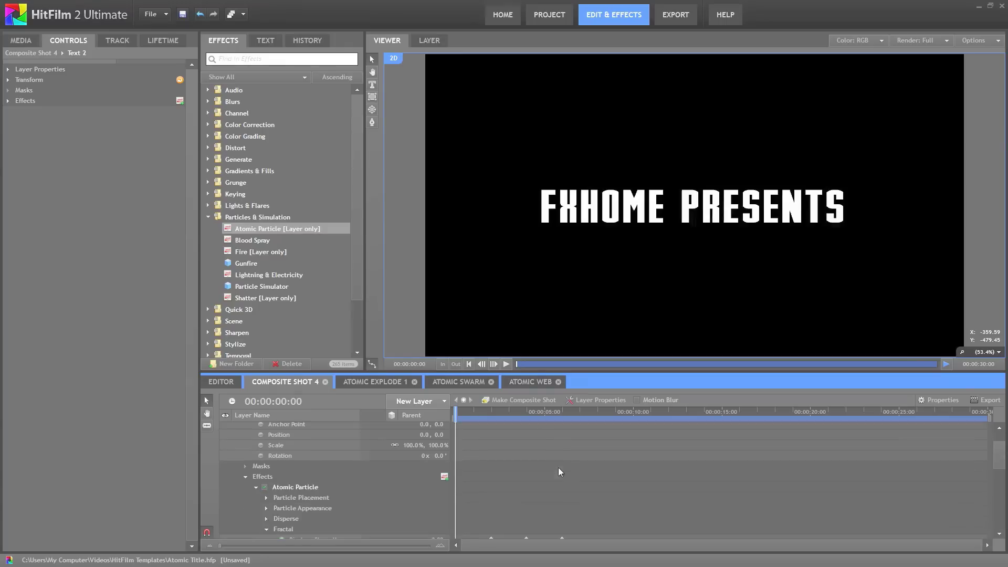
pyautogui.scroll(1, 562, 465)
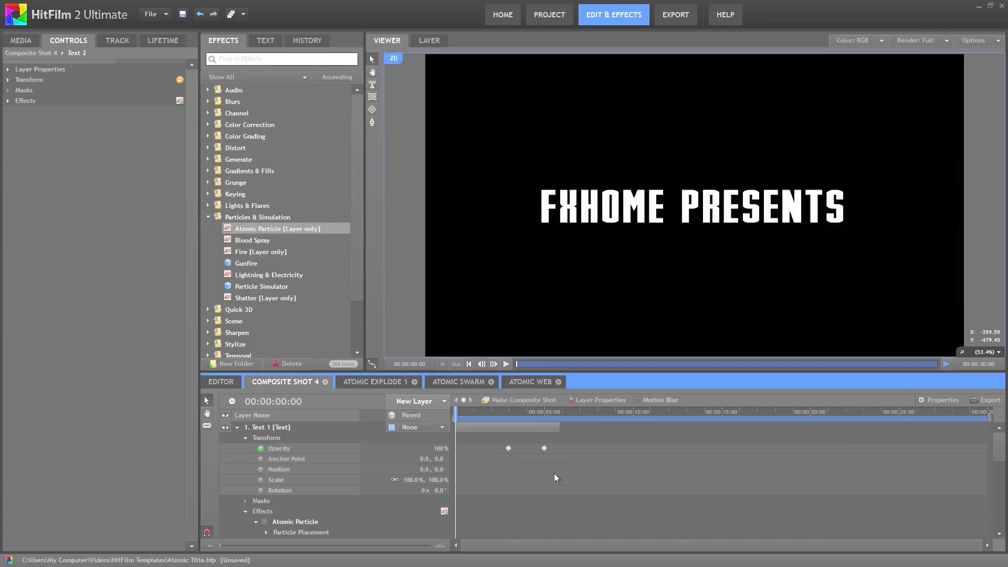
pyautogui.scroll(-4, 554, 473)
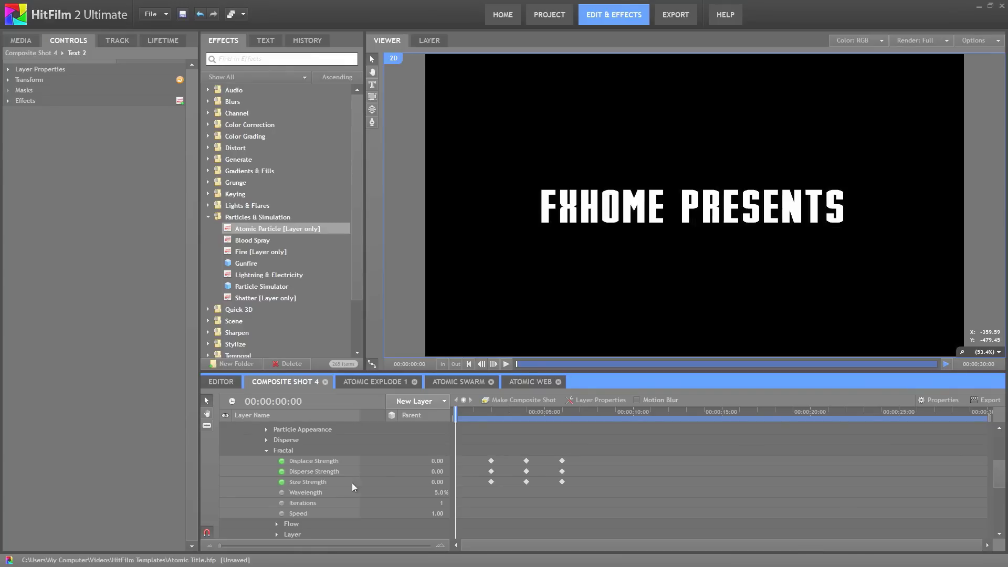
pyautogui.click(525, 418)
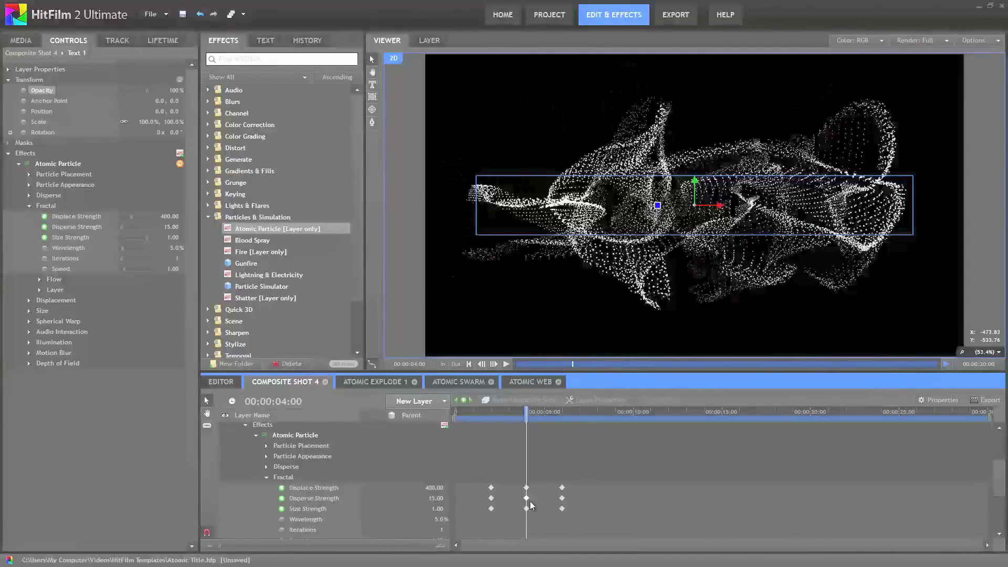
pyautogui.click(372, 381)
pyautogui.click(237, 470)
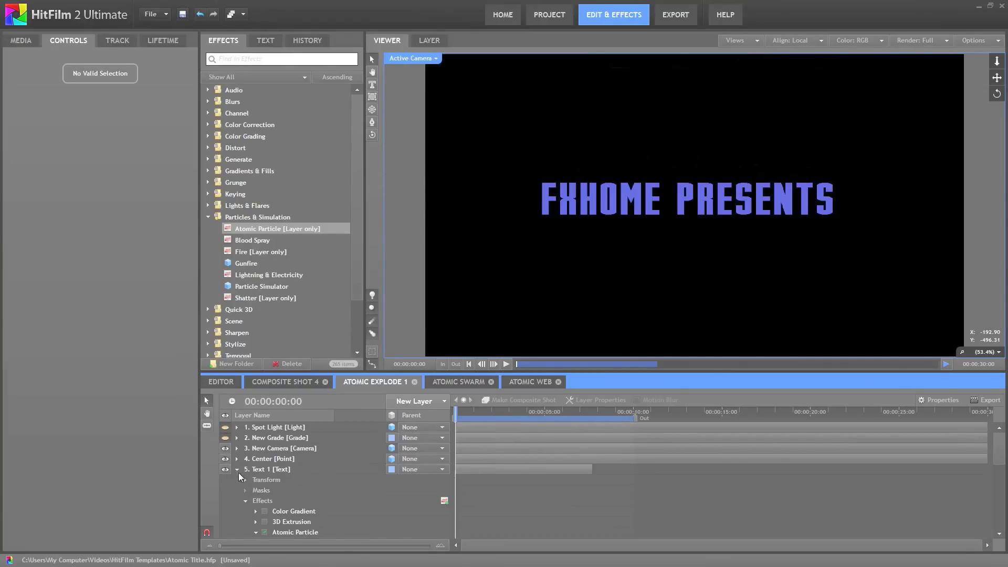
pyautogui.scroll(-5, 528, 492)
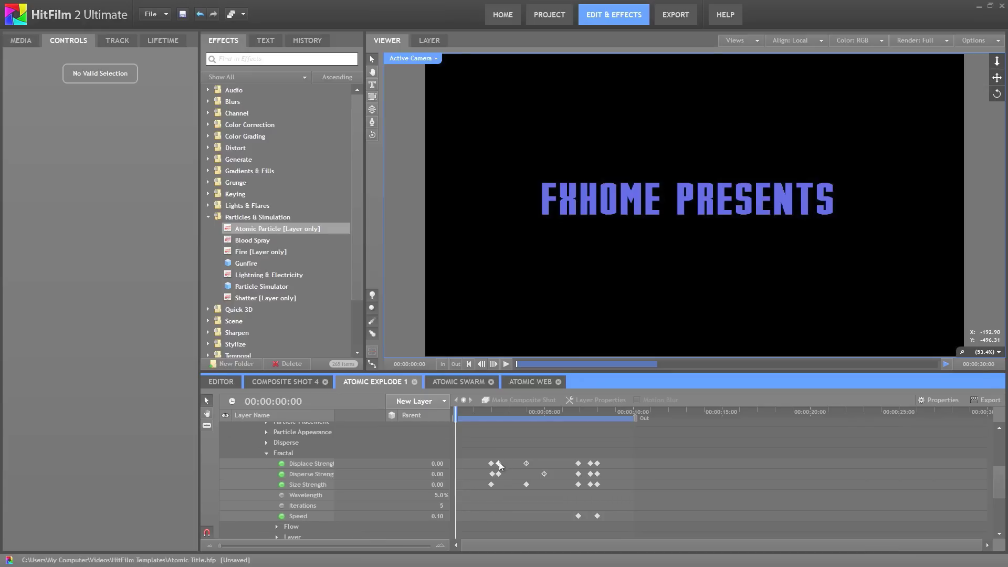
pyautogui.moveTo(482, 414); pyautogui.dragTo(579, 418)
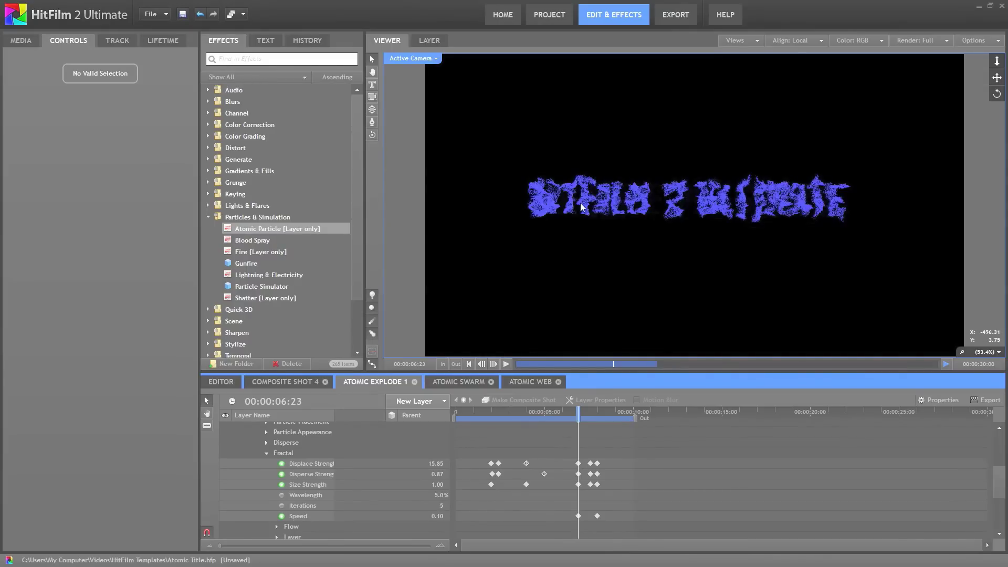
pyautogui.click(580, 464)
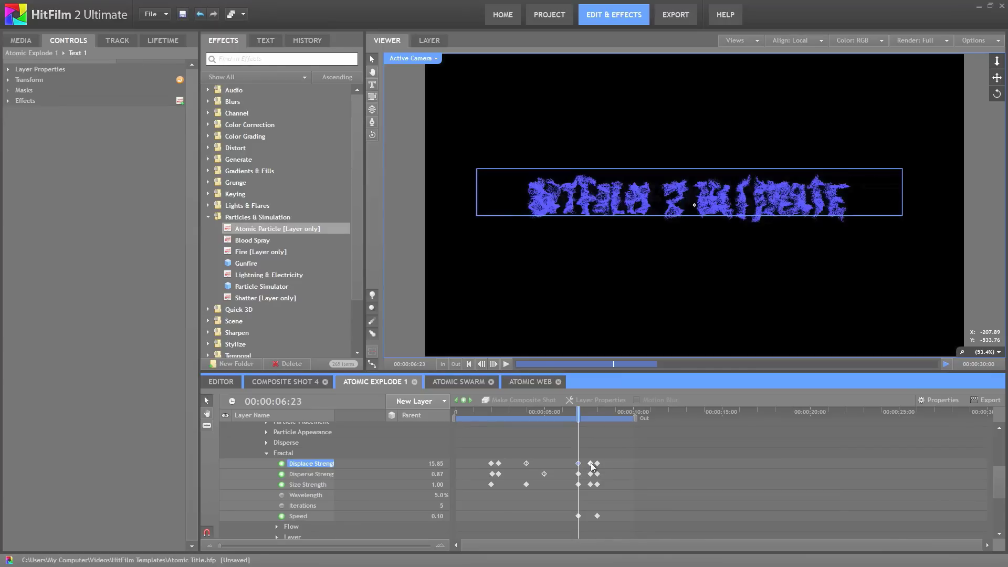
pyautogui.click(590, 464)
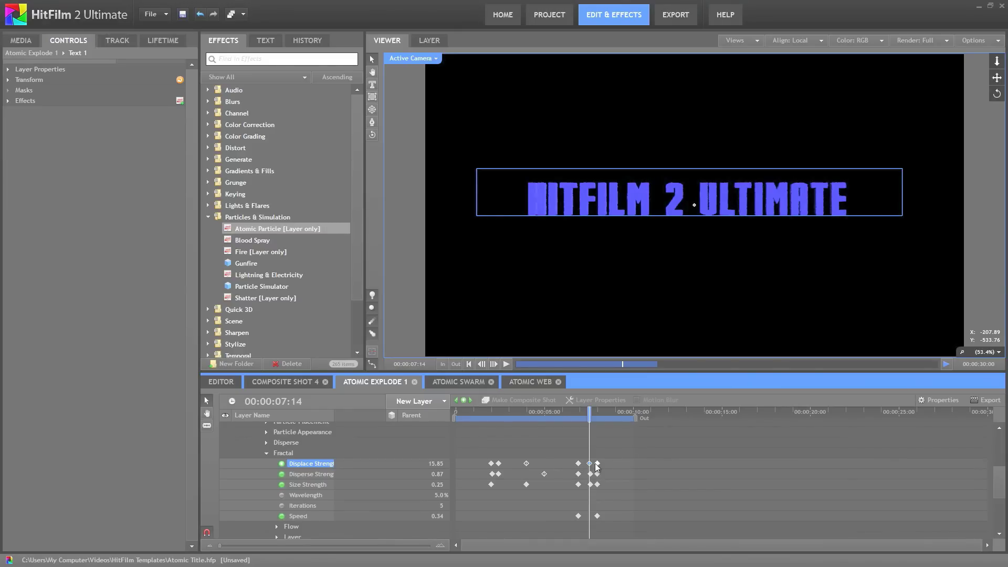
pyautogui.click(577, 411)
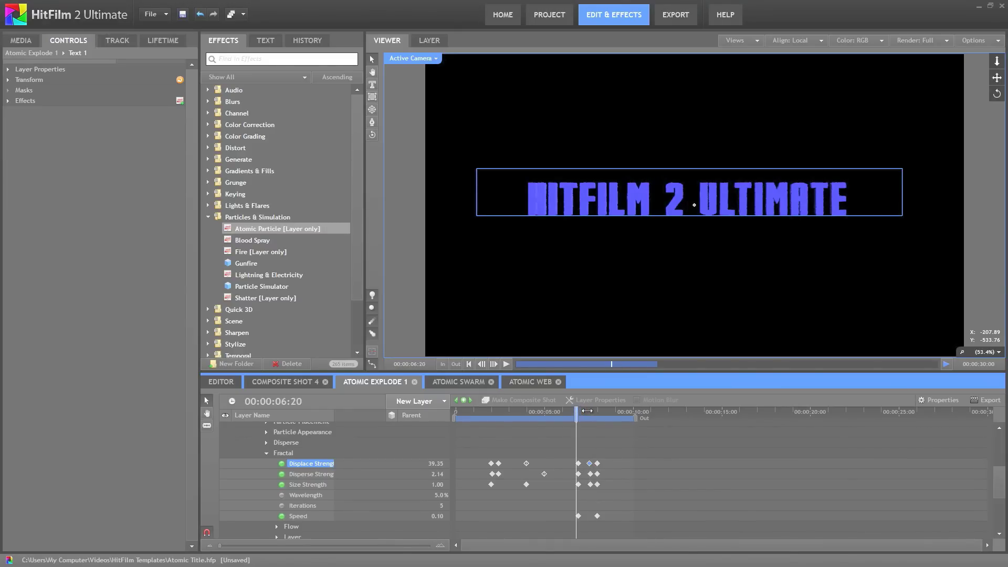
pyautogui.click(603, 411)
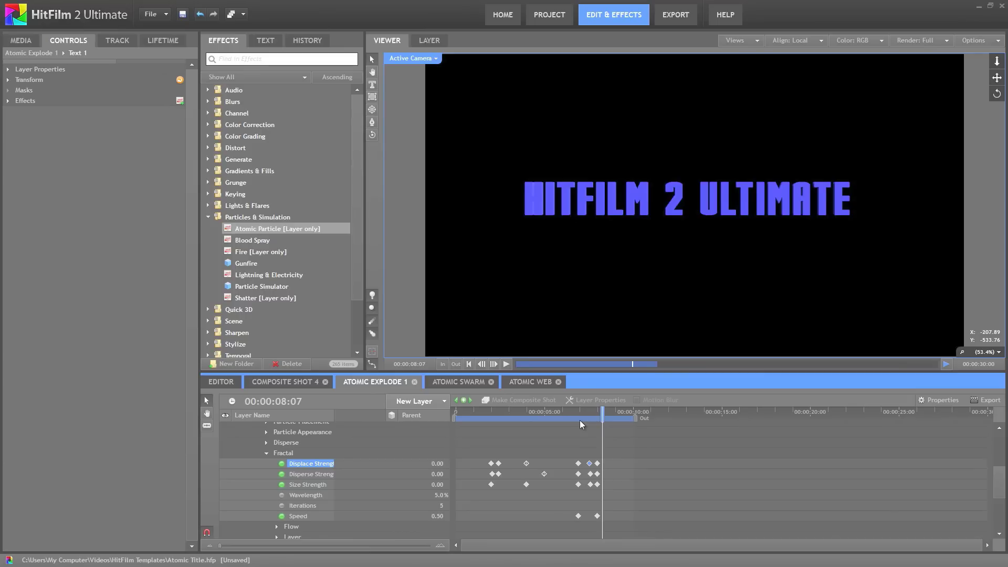
pyautogui.doubleClick(578, 516)
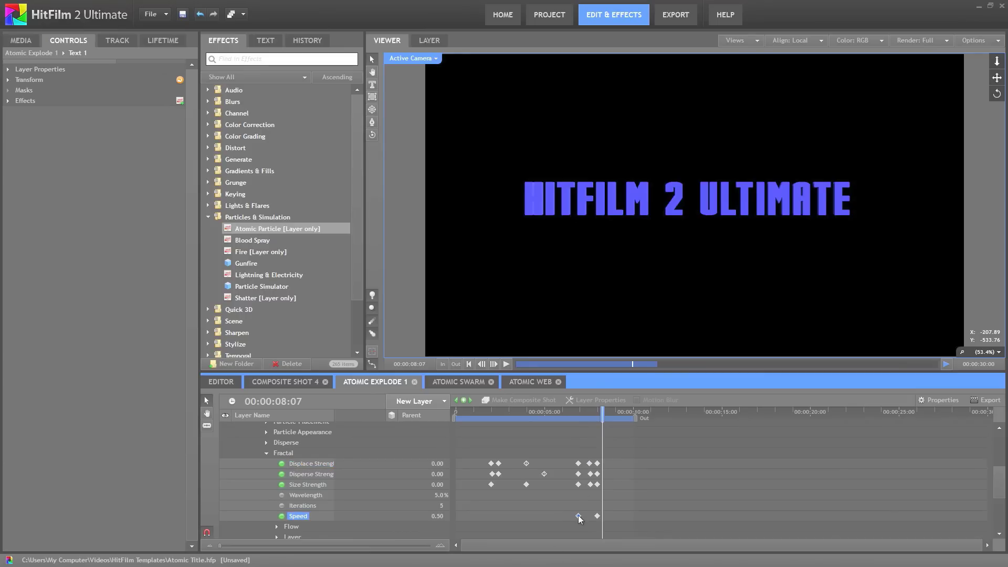
pyautogui.hotkey('ctrl', 'Right')
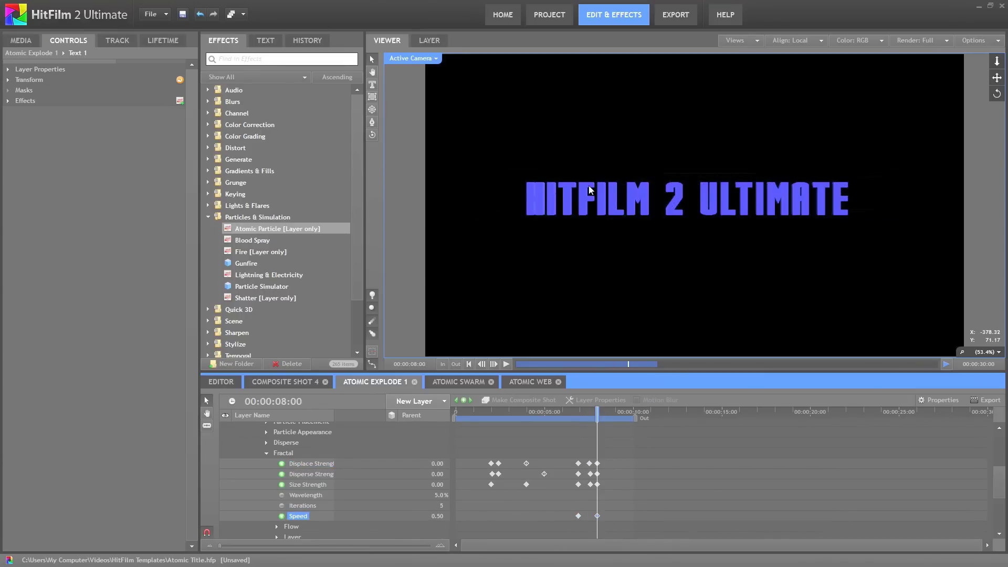
# - Enable Color Gradient and 3D Extrusion on Text 1, and show the BG plane and Back Light
pyautogui.scroll(3, 462, 436)
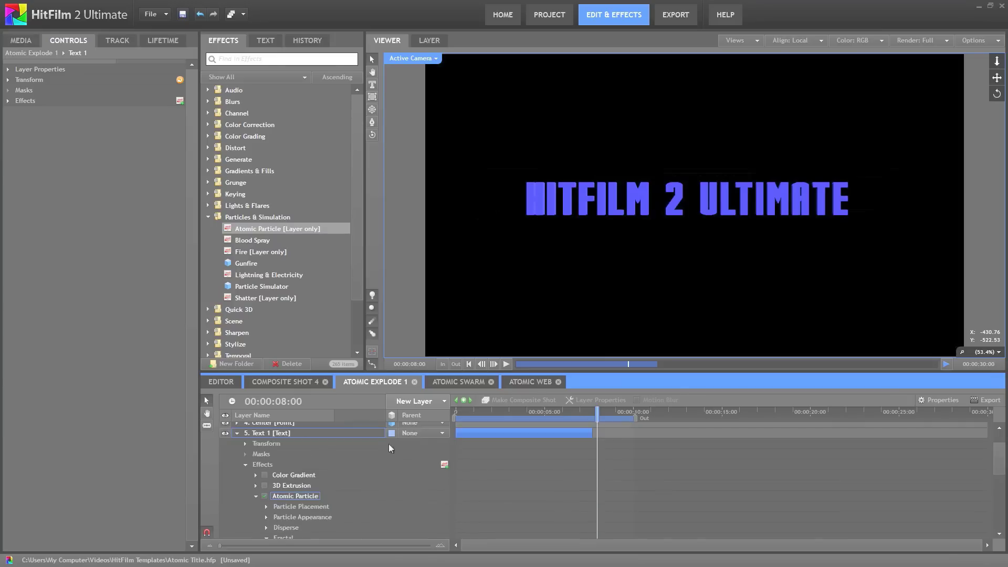
pyautogui.click(469, 412)
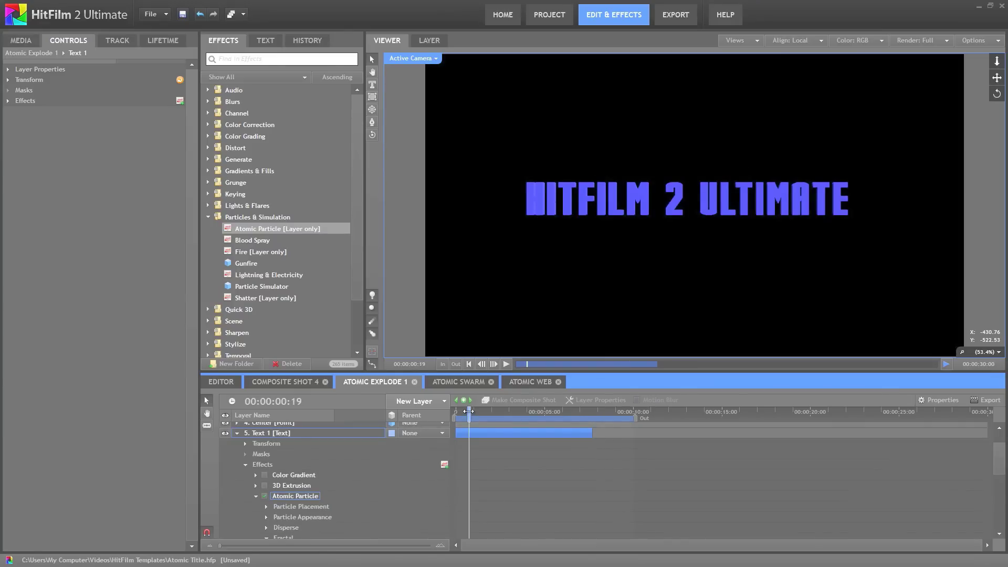
pyautogui.click(264, 475)
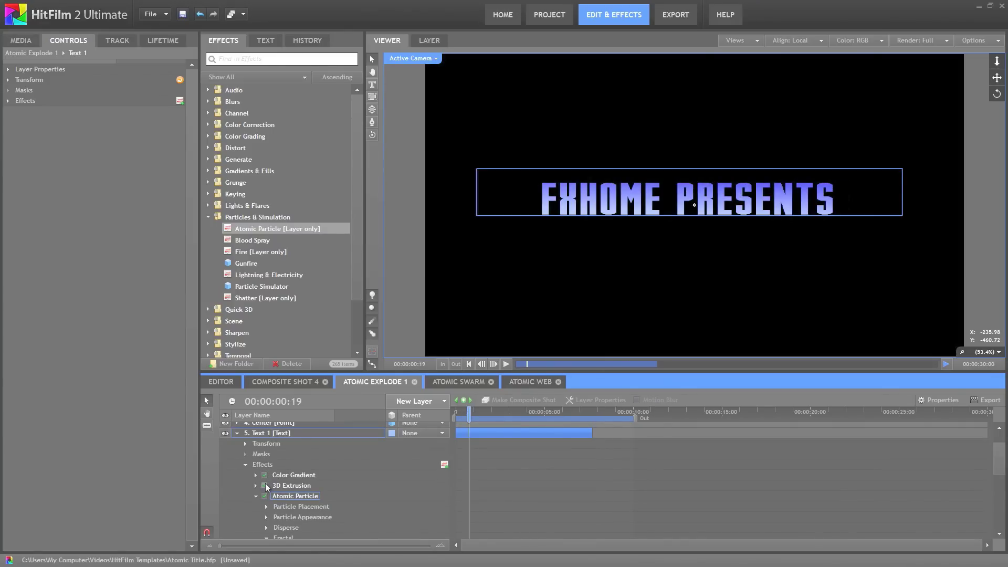
pyautogui.click(265, 486)
pyautogui.scroll(-5, 265, 488)
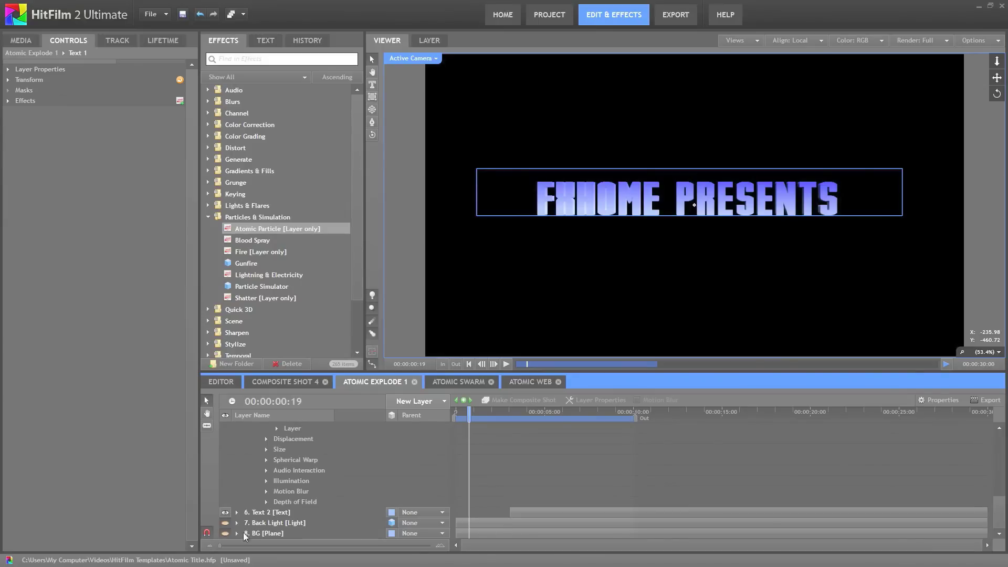
pyautogui.click(225, 534)
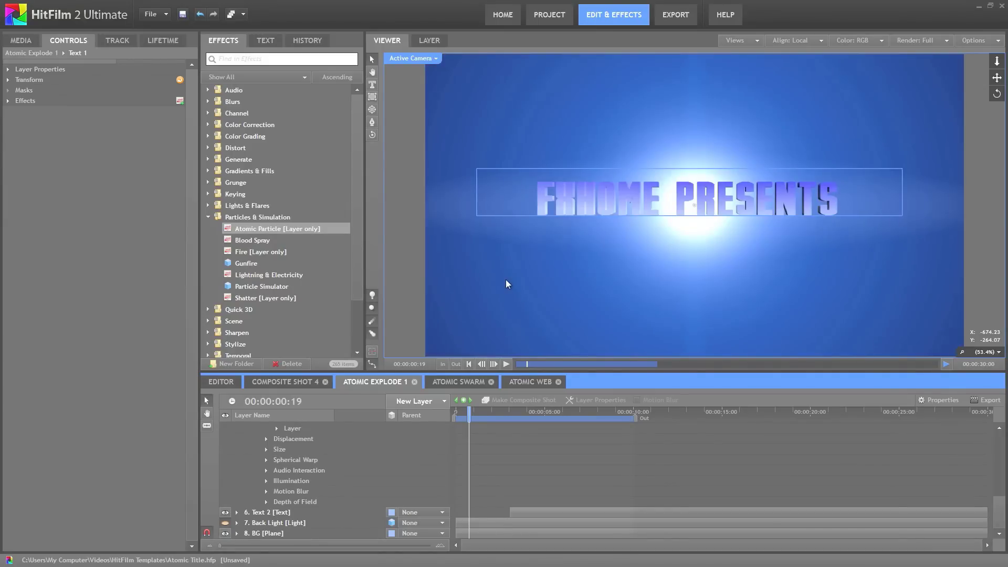
pyautogui.click(225, 523)
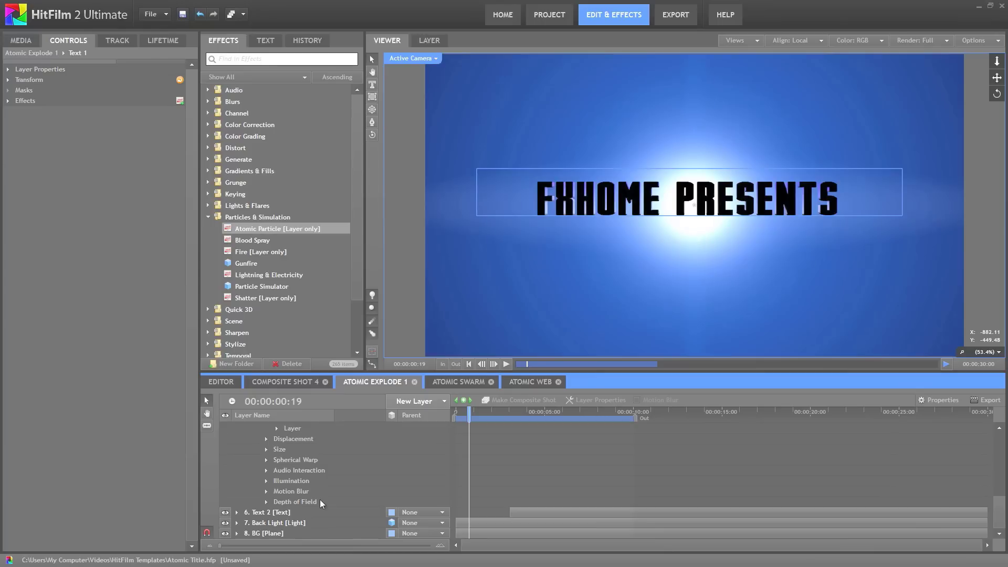
pyautogui.scroll(5, 274, 462)
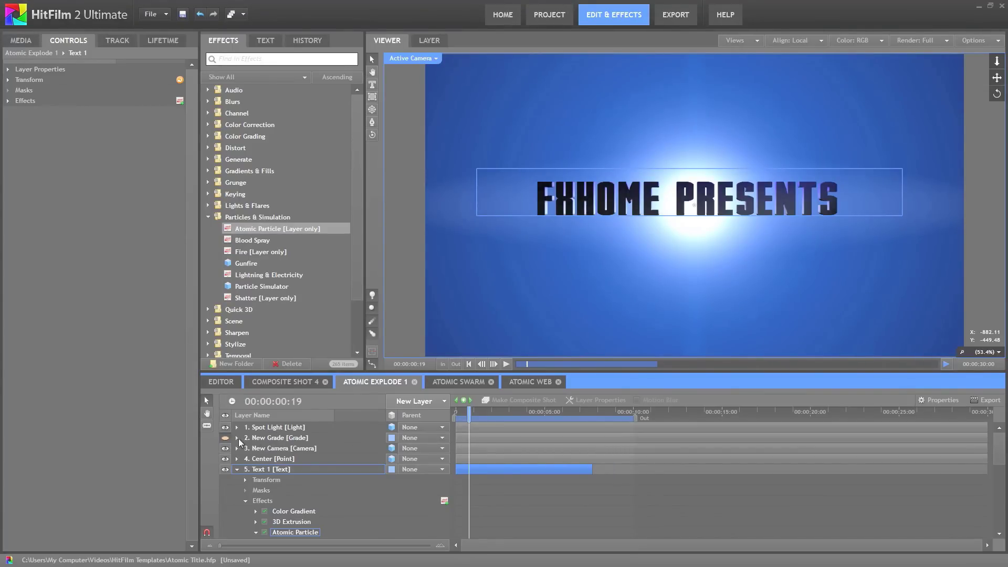
# - At 2:00, expand Text 1's 3D Extrusion Position settings and scrub back to preview the Z Shift animation
pyautogui.click(491, 415)
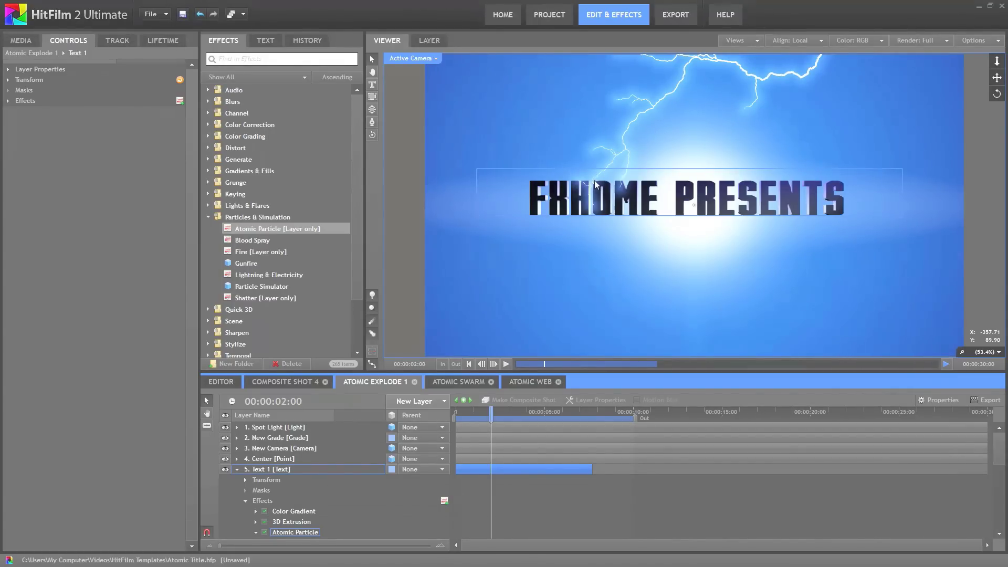
pyautogui.scroll(-3, 350, 496)
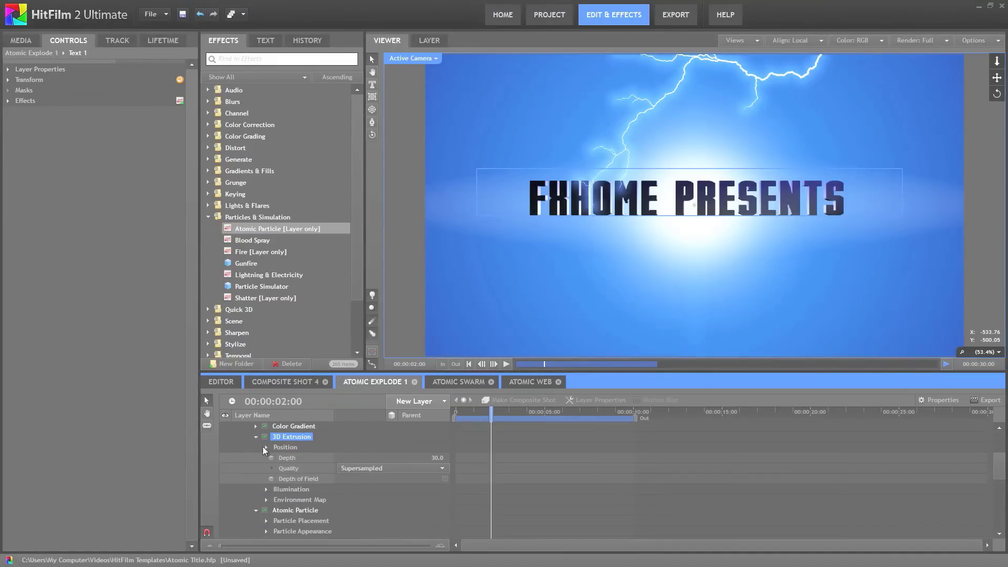
pyautogui.click(266, 446)
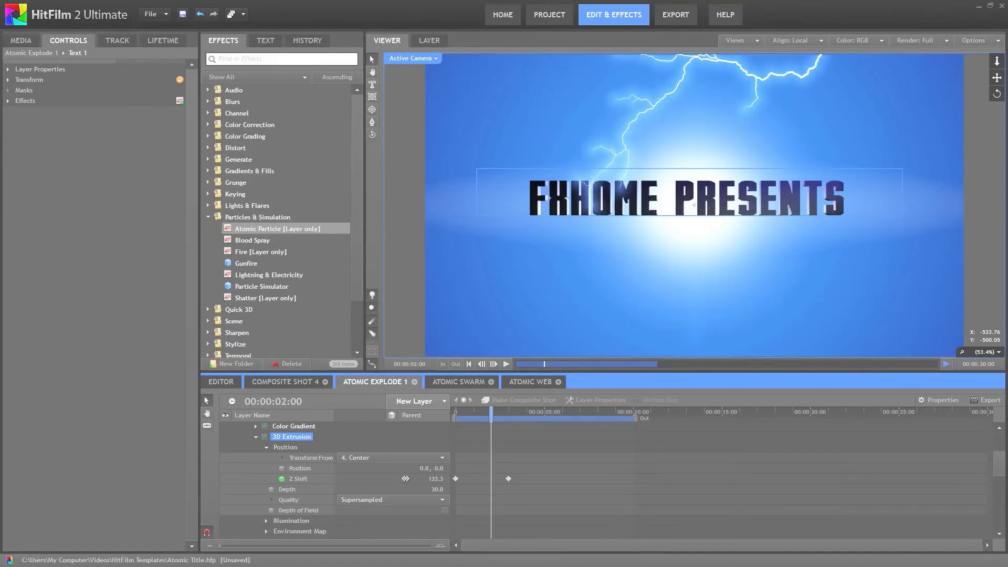
pyautogui.moveTo(488, 413)
pyautogui.mouseDown()
pyautogui.moveTo(462, 413)
pyautogui.moveTo(498, 410)
pyautogui.mouseUp()
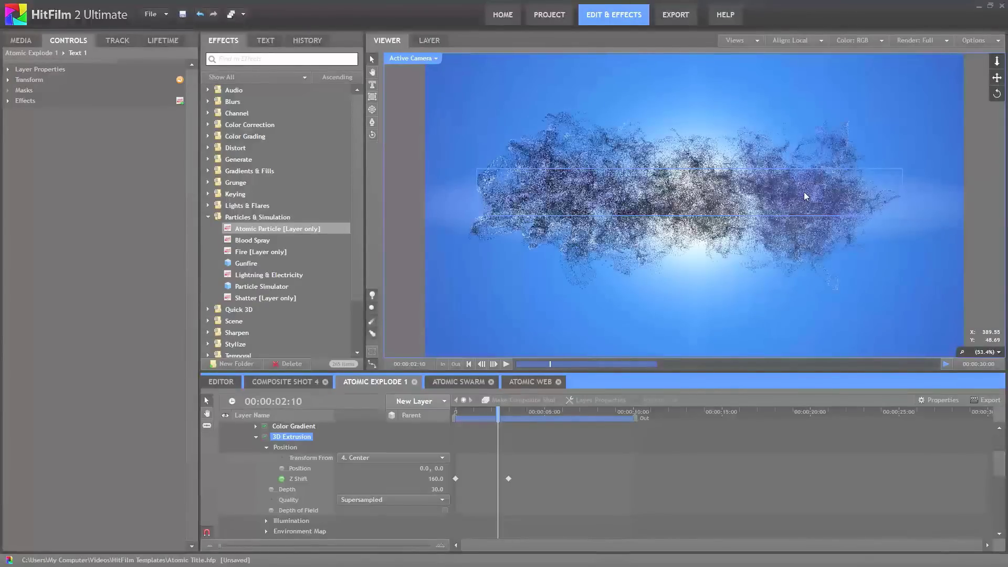
# - Select the Center point layer to show Text 1's extrusion tied to 4. Center
pyautogui.click(271, 458)
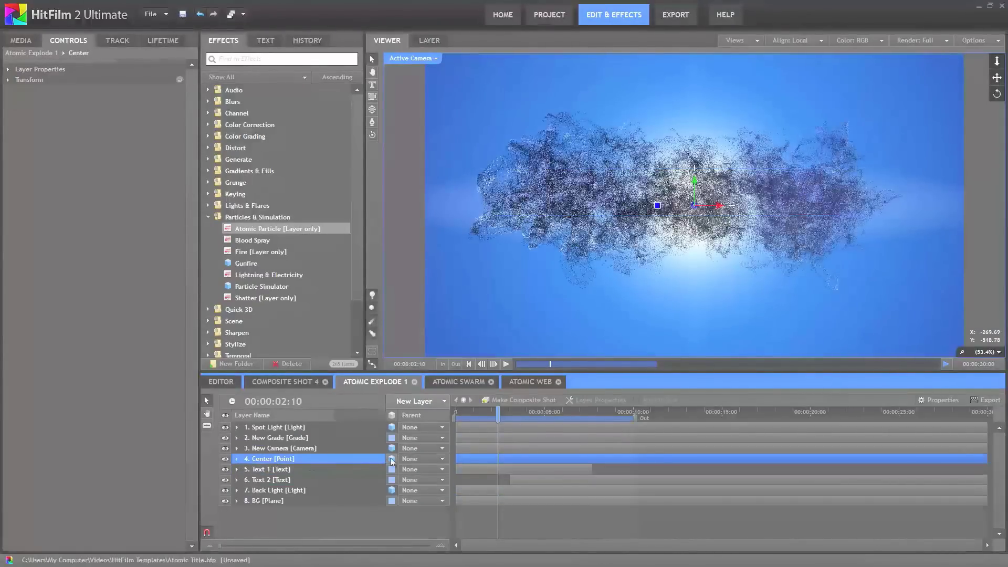
pyautogui.click(236, 469)
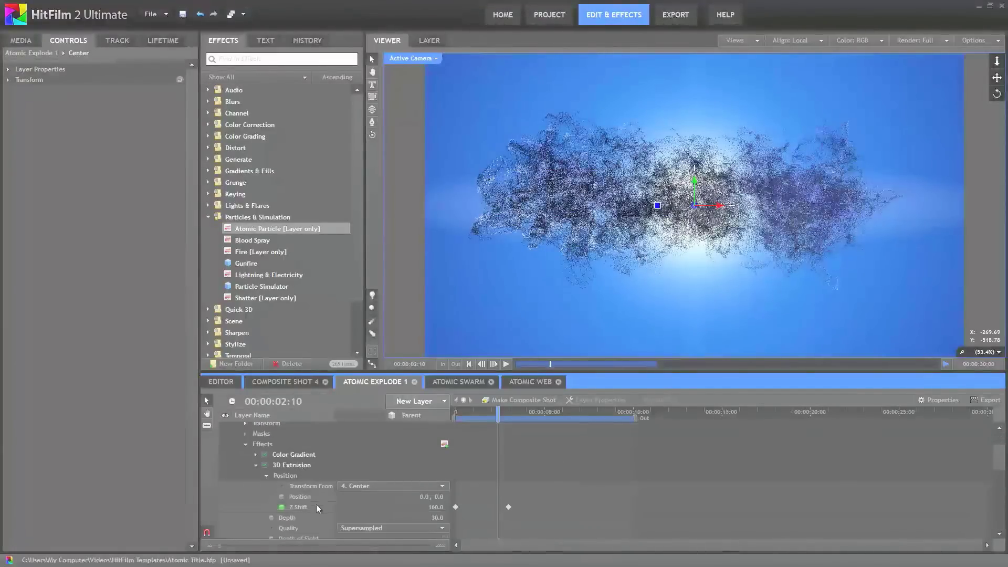
pyautogui.scroll(3, 557, 442)
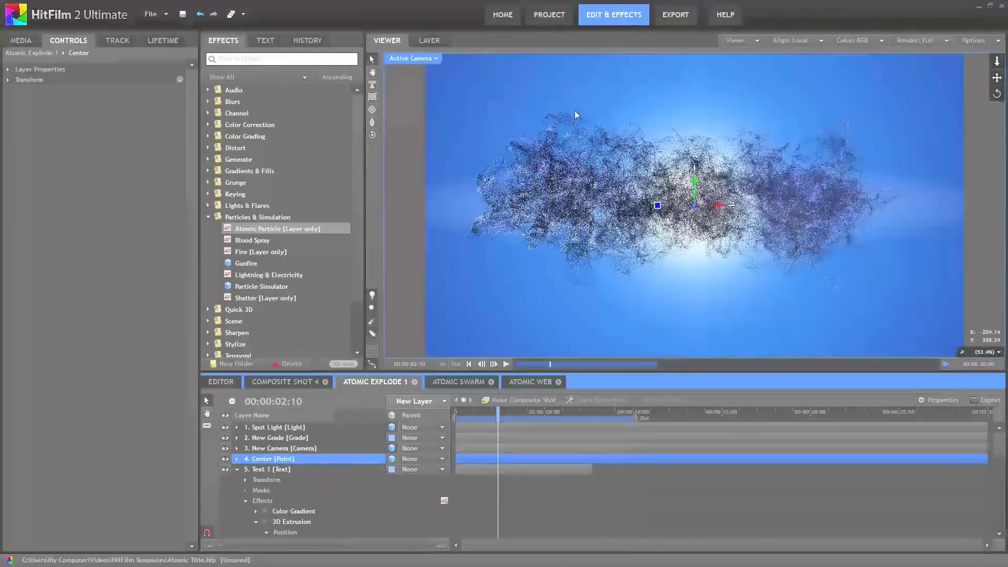
# - Reveal the New Camera's Position keyframes and scrub forward to watch the camera move
pyautogui.click(237, 448)
pyautogui.click(245, 469)
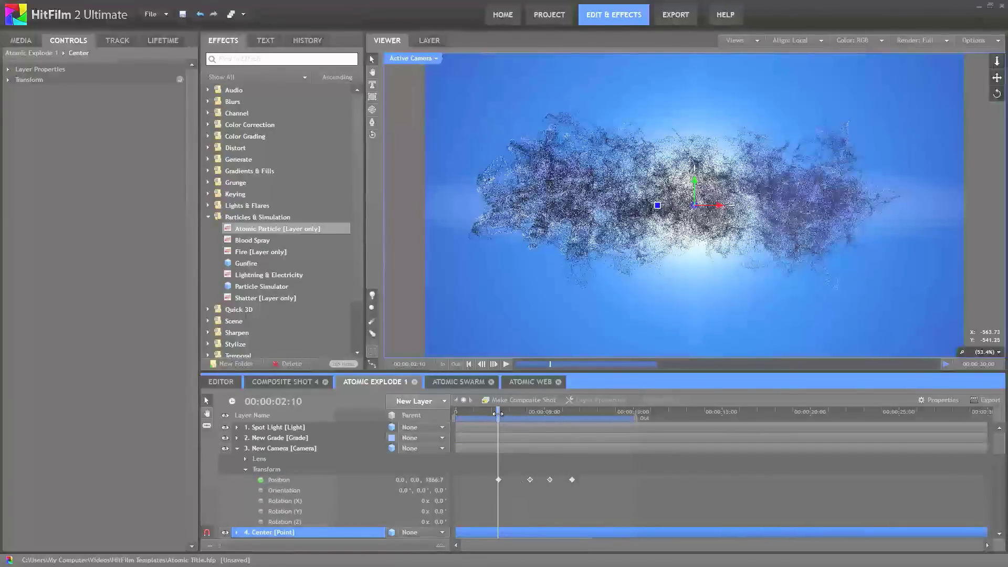
pyautogui.moveTo(498, 412); pyautogui.dragTo(590, 410)
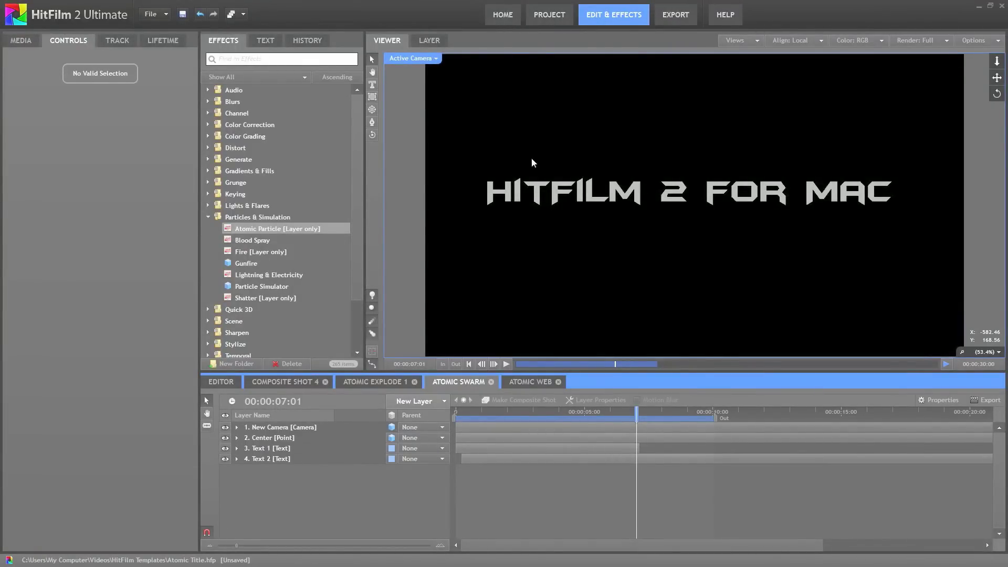
# - Inspect Atomic Swarm's Text 1 effects, widening layer names and jumping to the 00:00:04:00 Disperse Strength keyframe
pyautogui.click(237, 448)
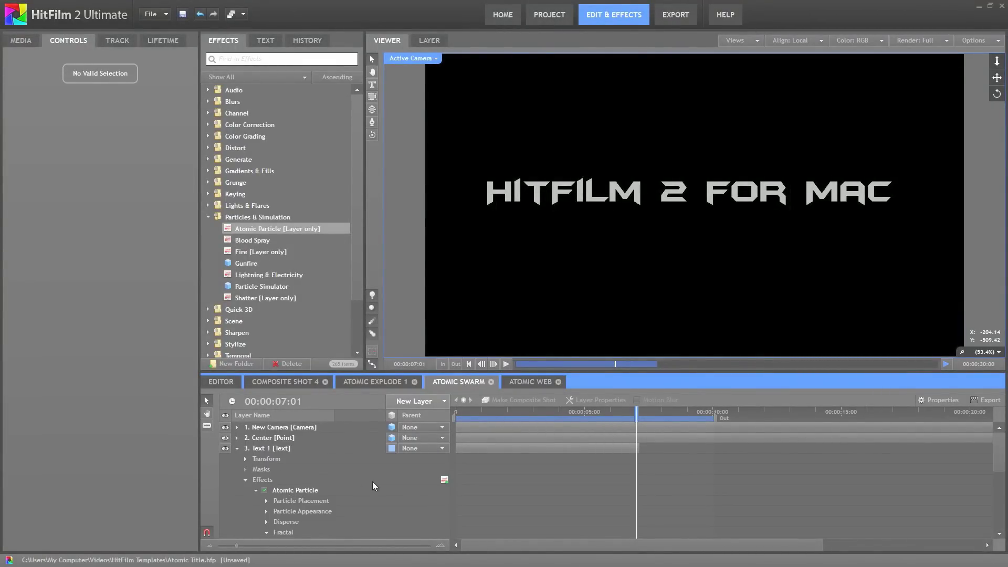
pyautogui.scroll(-3, 373, 481)
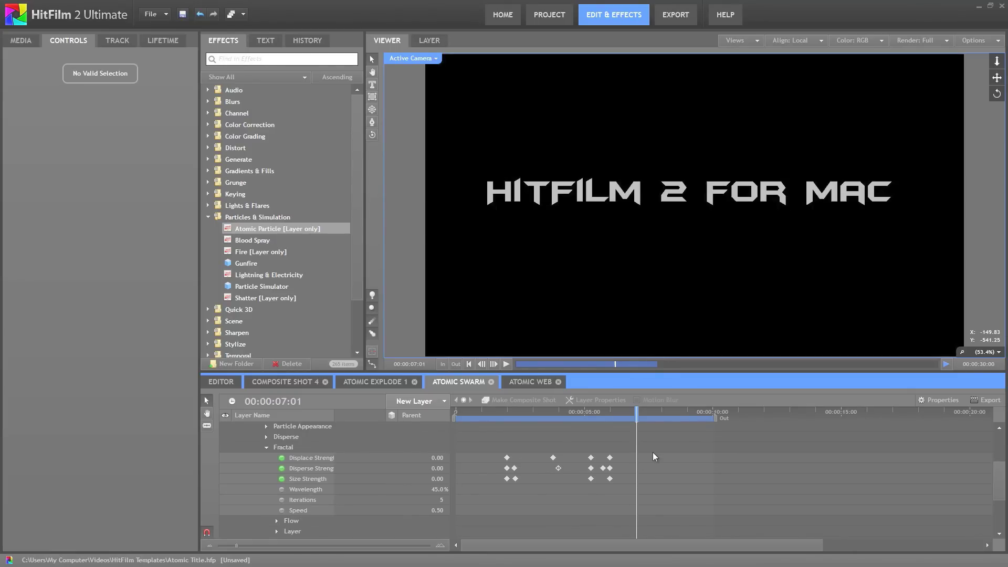
pyautogui.moveTo(493, 415)
pyautogui.mouseDown()
pyautogui.moveTo(460, 417)
pyautogui.moveTo(620, 409)
pyautogui.moveTo(484, 421)
pyautogui.mouseUp()
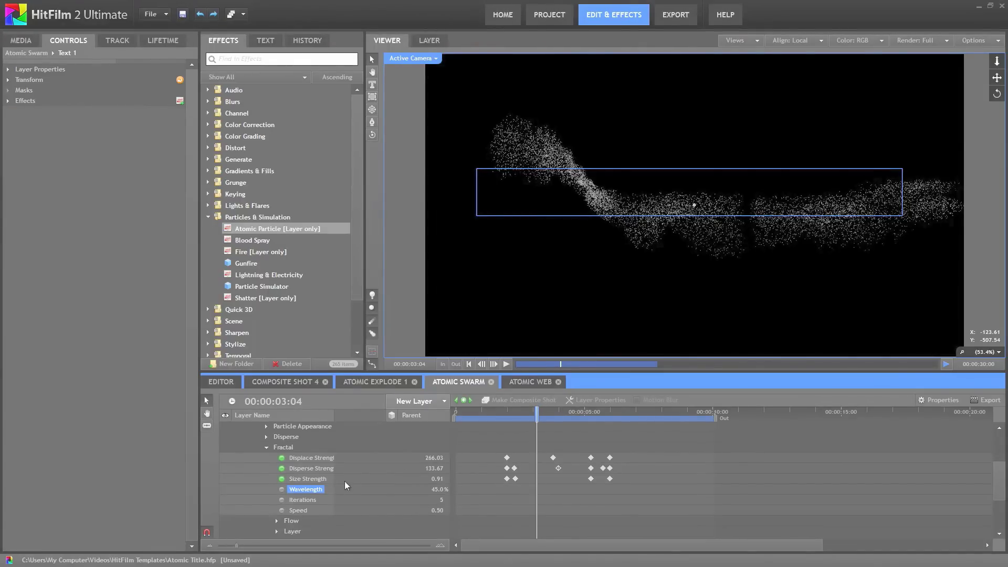
pyautogui.moveTo(335, 421); pyautogui.dragTo(349, 420)
pyautogui.doubleClick(557, 468)
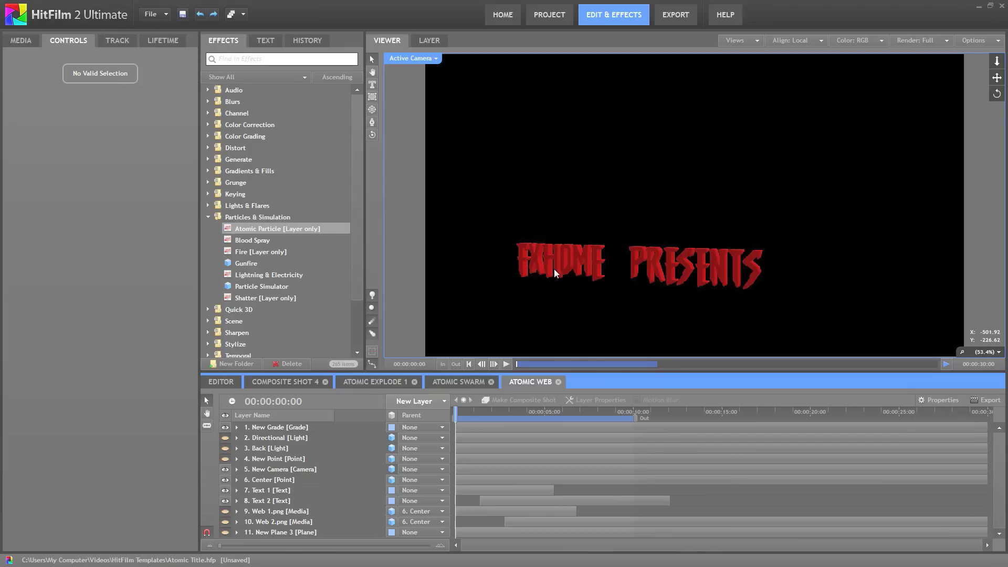
# - Expand Atomic Web's Text 1 and test-move its Fractal strength keyframes, leaving them unchanged and deselected
pyautogui.click(237, 490)
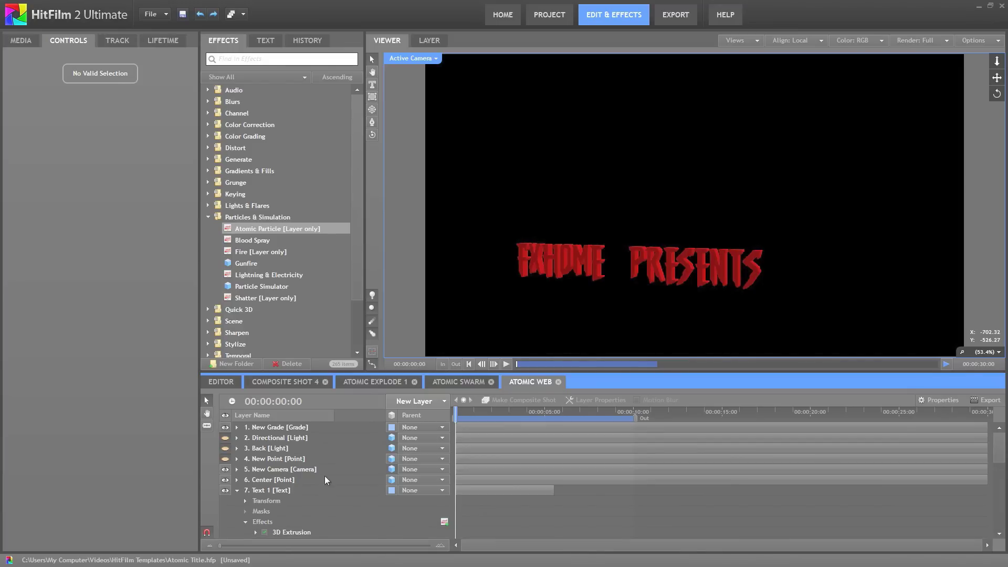
pyautogui.scroll(-5, 315, 483)
pyautogui.scroll(-2, 564, 502)
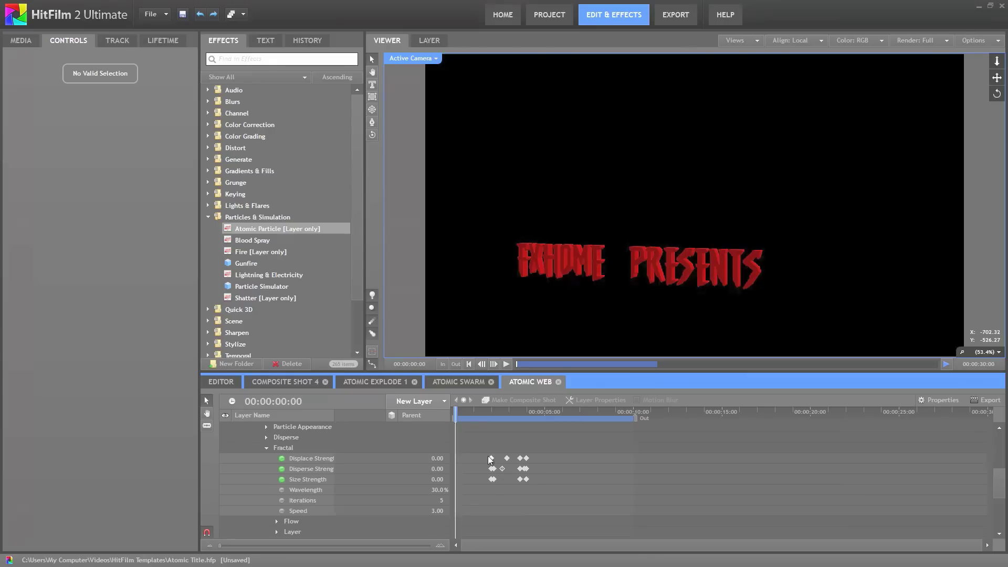
pyautogui.moveTo(483, 455); pyautogui.dragTo(534, 483)
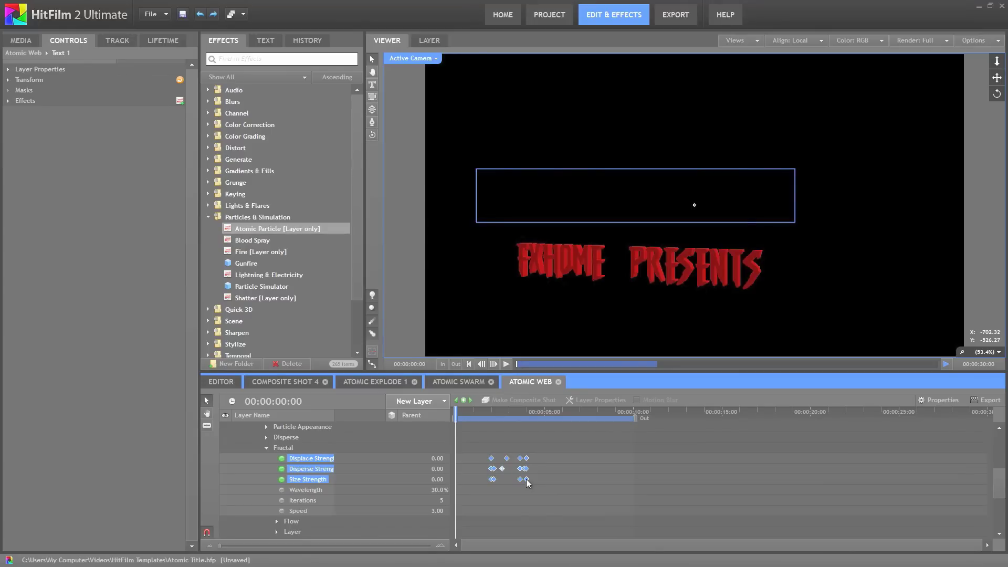
pyautogui.moveTo(538, 478)
pyautogui.mouseDown()
pyautogui.moveTo(628, 478)
pyautogui.moveTo(531, 476)
pyautogui.mouseUp()
pyautogui.click(545, 471)
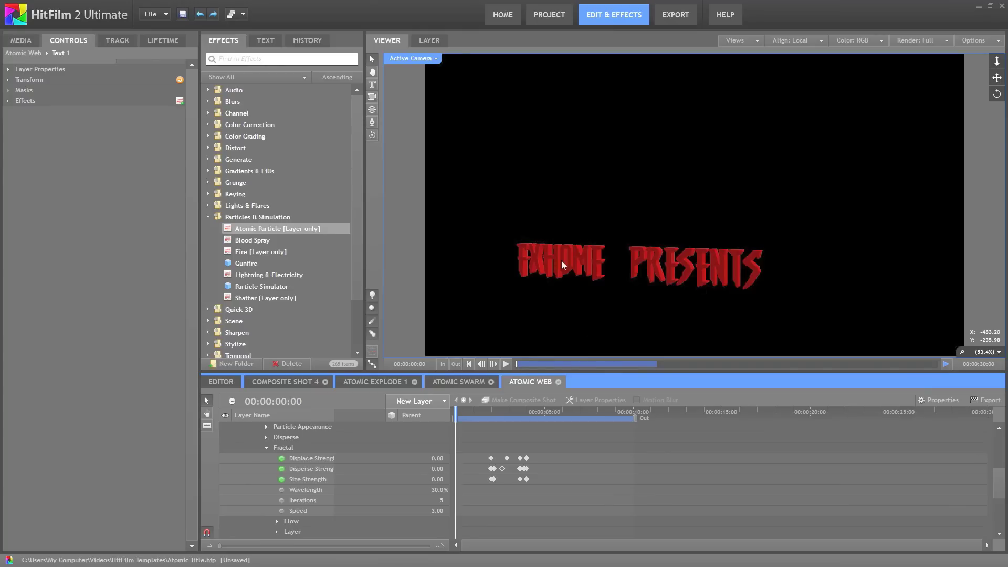
pyautogui.moveTo(455, 413)
pyautogui.mouseDown()
pyautogui.moveTo(578, 413)
pyautogui.moveTo(456, 413)
pyautogui.mouseUp()
pyautogui.scroll(5, 270, 454)
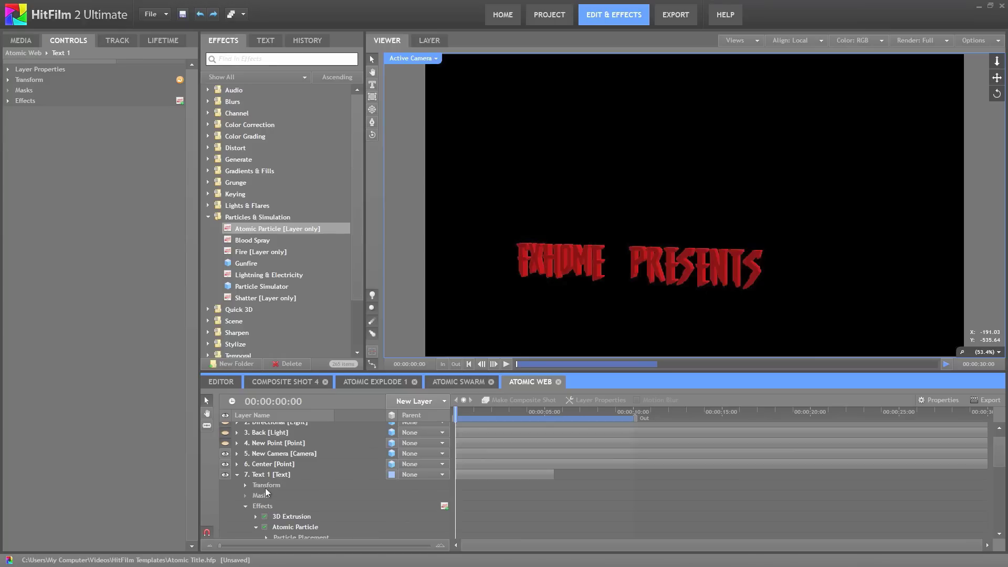
# - Preview the title dissolving, return to the start, and make the Web 1 and Web 2 layers visible
pyautogui.click(260, 464)
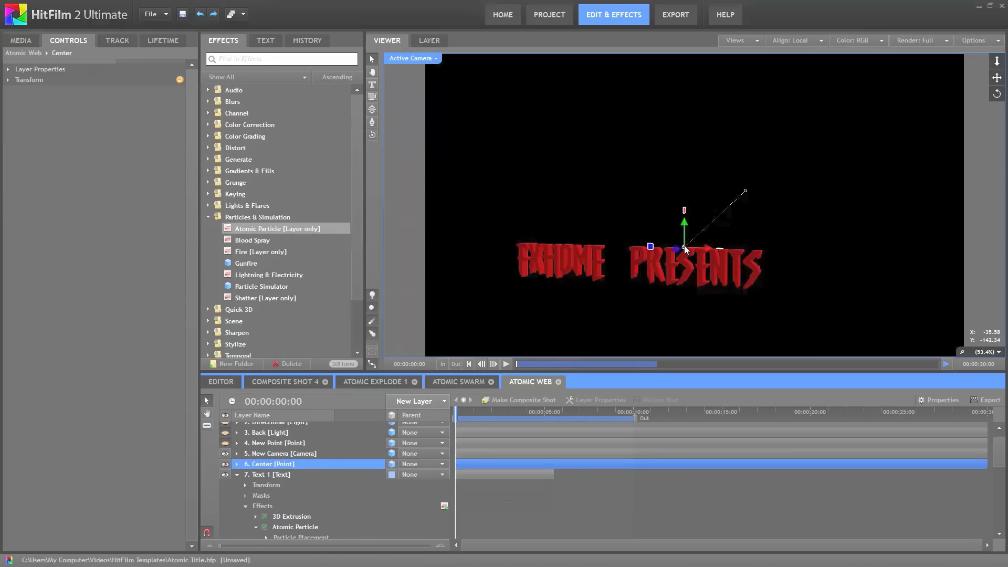
pyautogui.moveTo(453, 413)
pyautogui.mouseDown()
pyautogui.moveTo(651, 413)
pyautogui.moveTo(435, 420)
pyautogui.mouseUp()
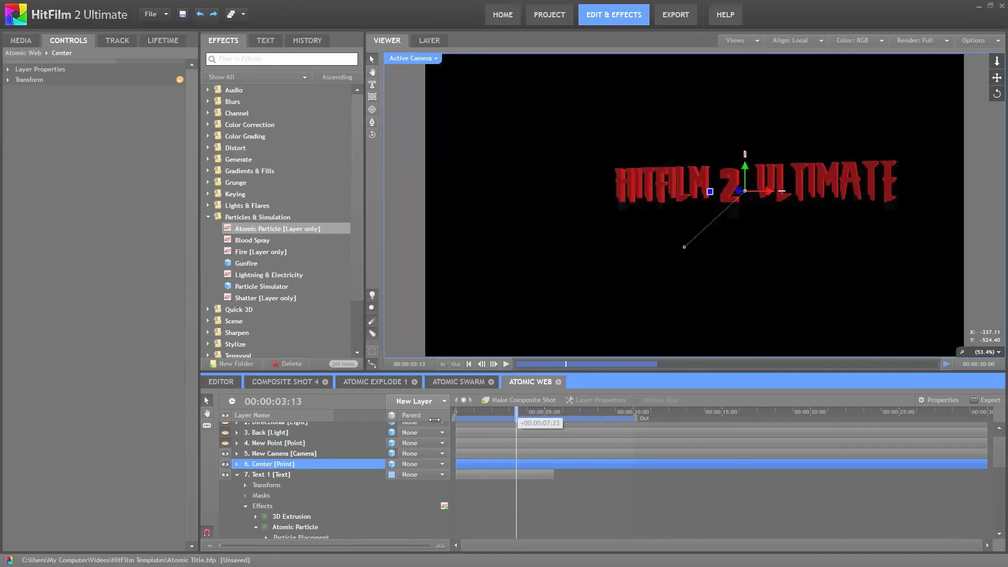
pyautogui.press('Home')
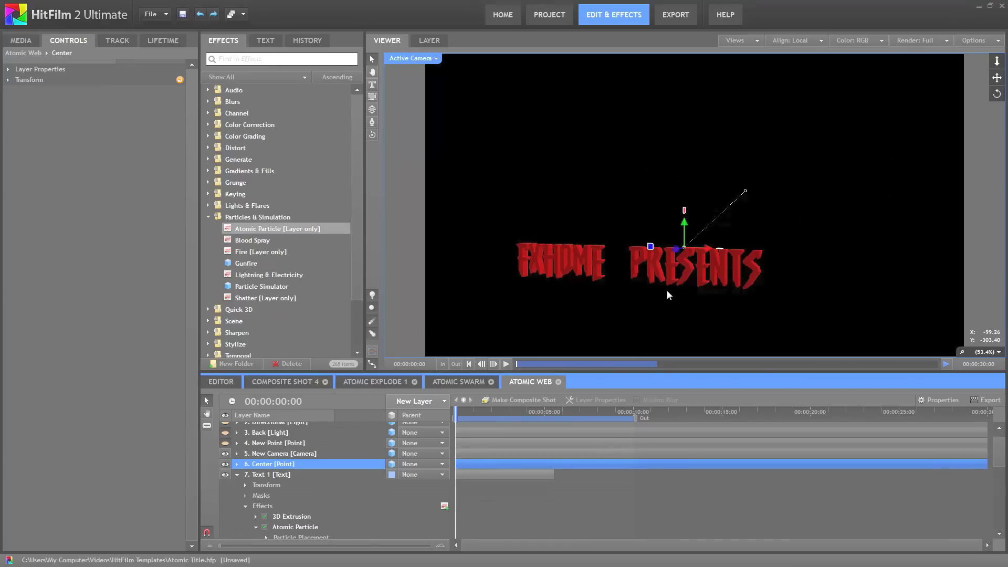
pyautogui.scroll(-5, 338, 467)
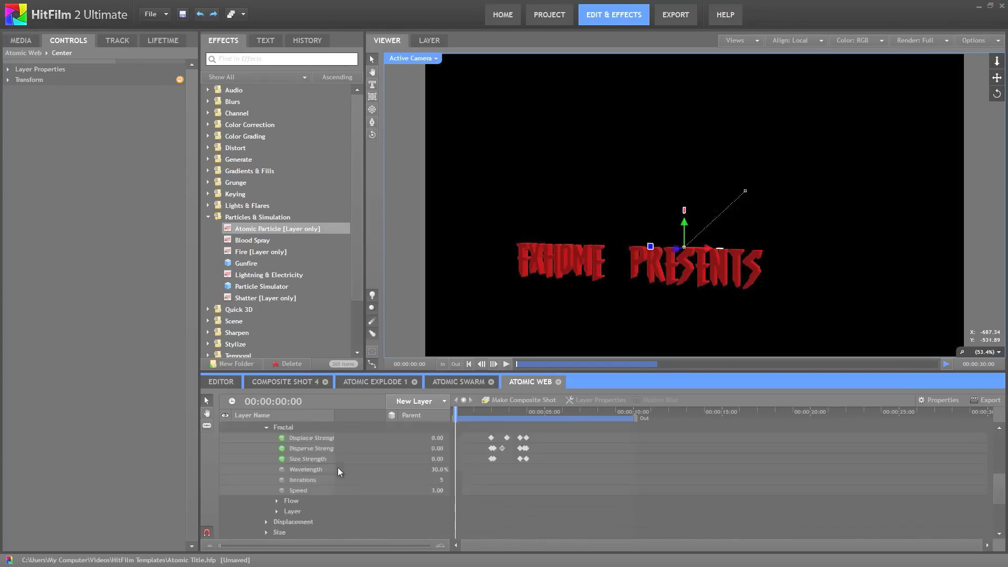
pyautogui.moveTo(225, 512); pyautogui.dragTo(226, 523)
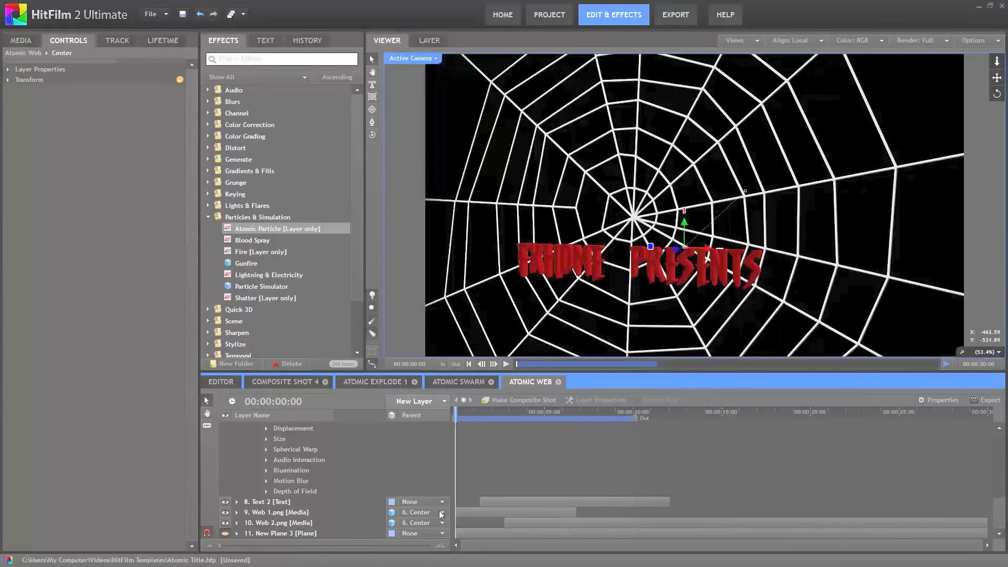
# - Inspect Web 1.png's Transform settings and advance the preview to 00:00:06:13, then select the Center layer
pyautogui.click(259, 514)
pyautogui.click(8, 101)
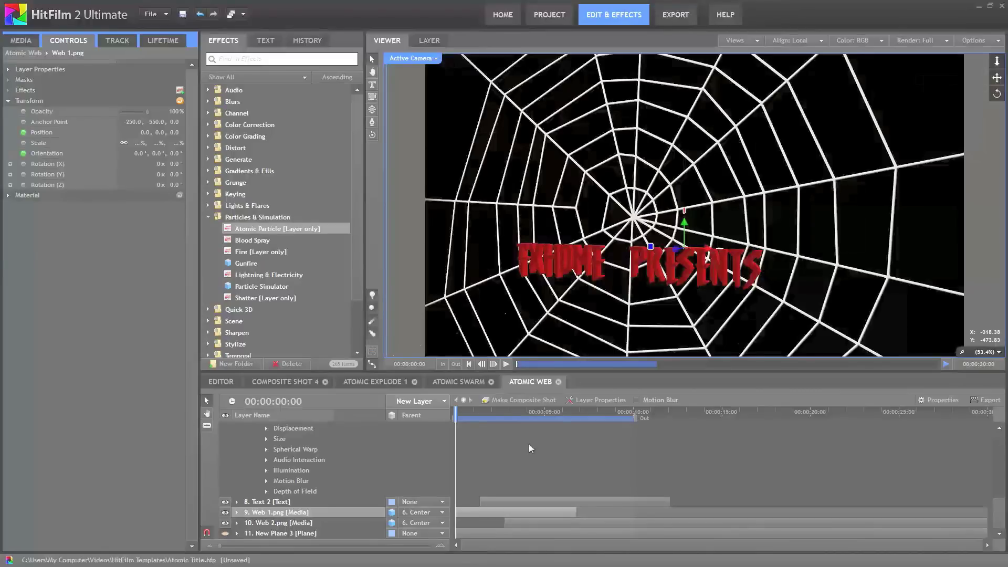
pyautogui.moveTo(462, 414); pyautogui.dragTo(572, 410)
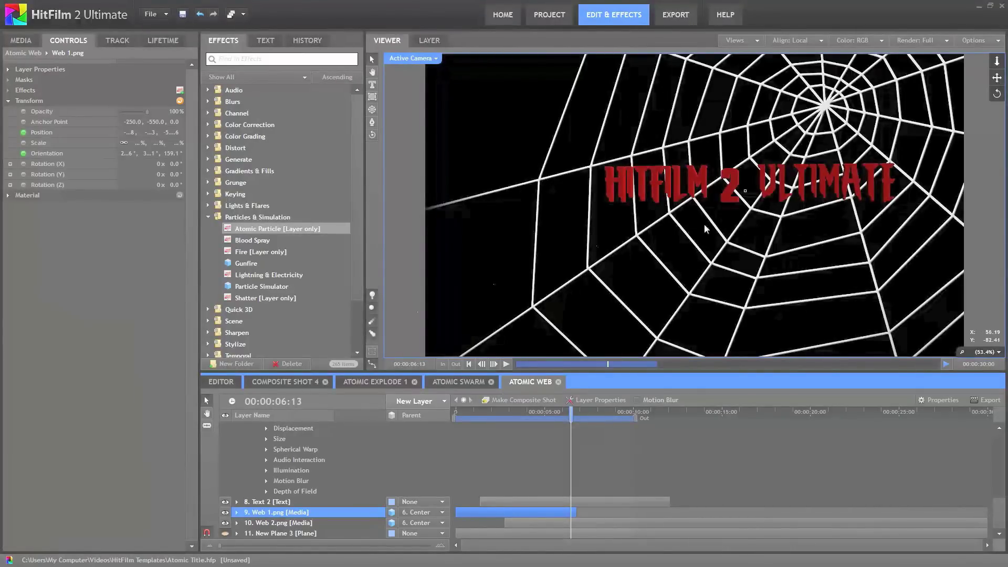
pyautogui.scroll(10, 265, 470)
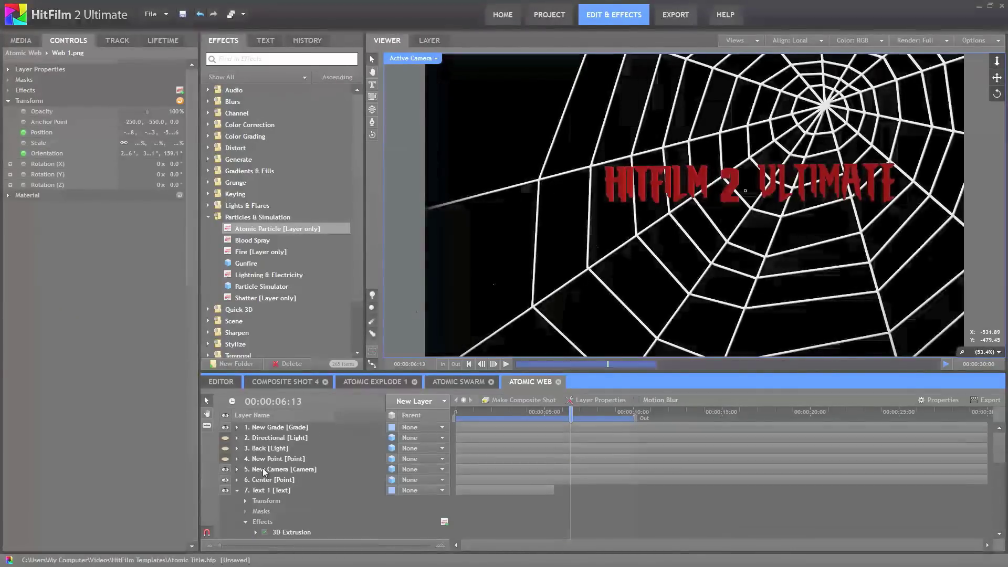
pyautogui.click(267, 480)
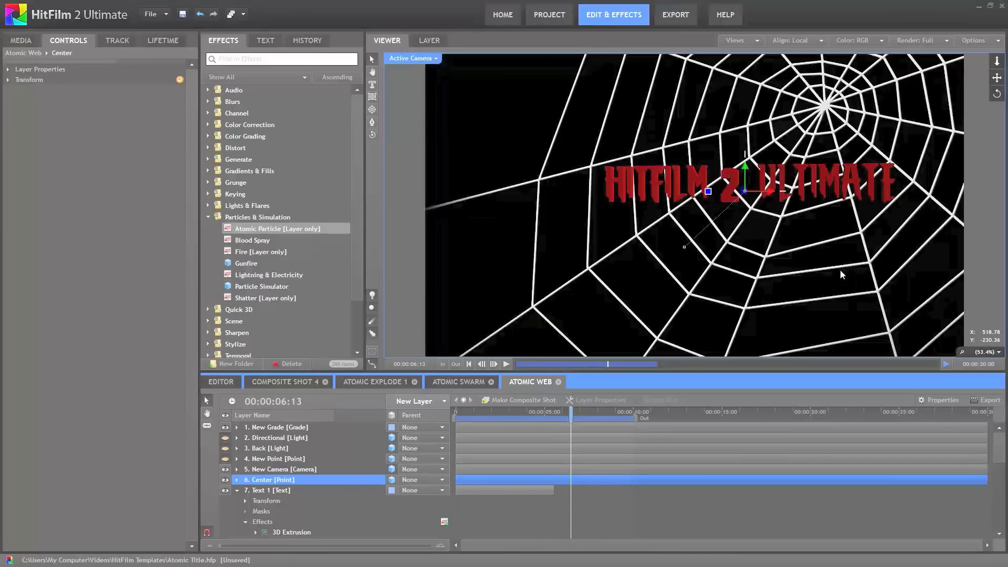
# - At 00:00:01:08, switch on the 2. Directional light and select the 1. New Grade layer
pyautogui.scroll(-1, 240, 495)
pyautogui.scroll(-5, 240, 495)
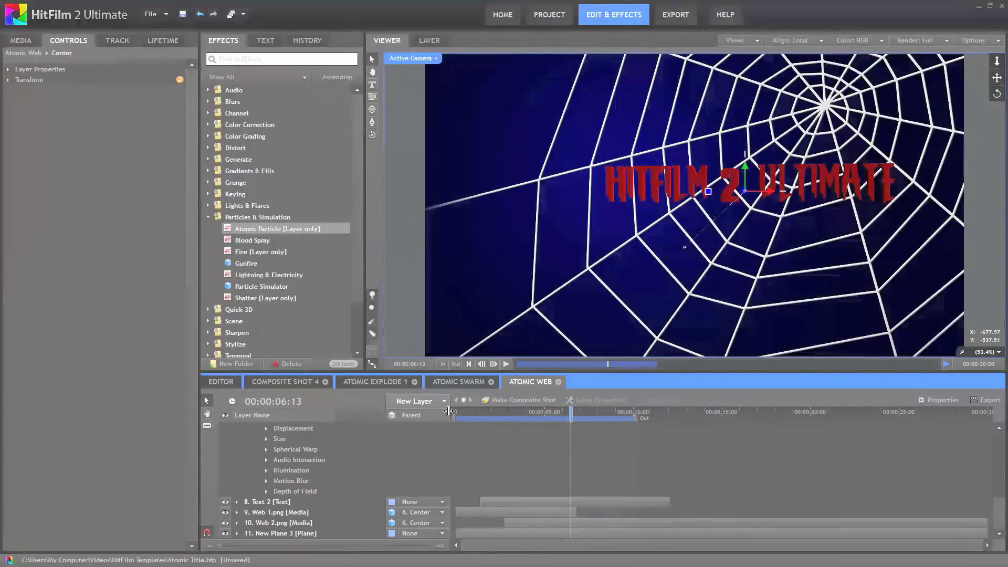
pyautogui.click(479, 415)
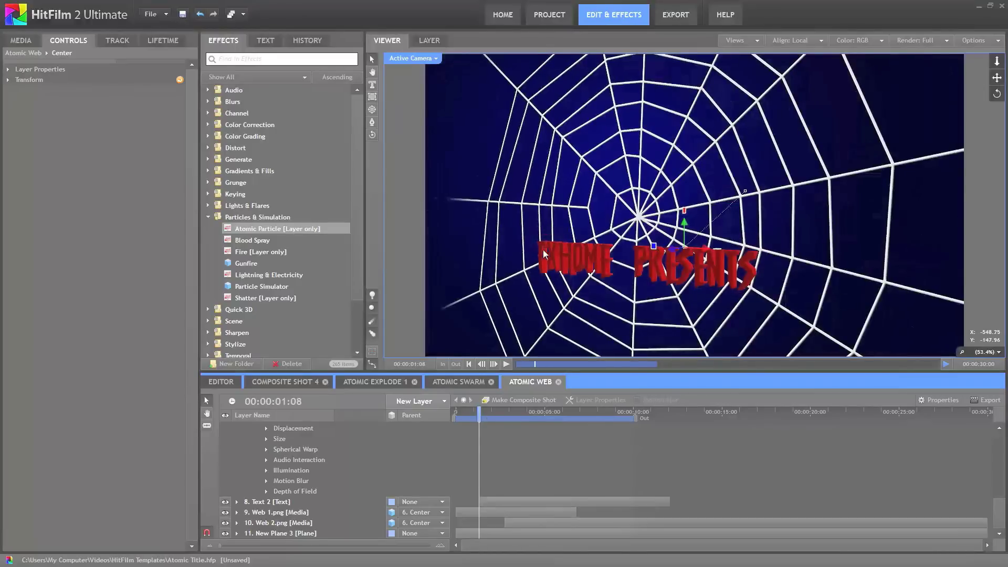
pyautogui.scroll(5, 258, 450)
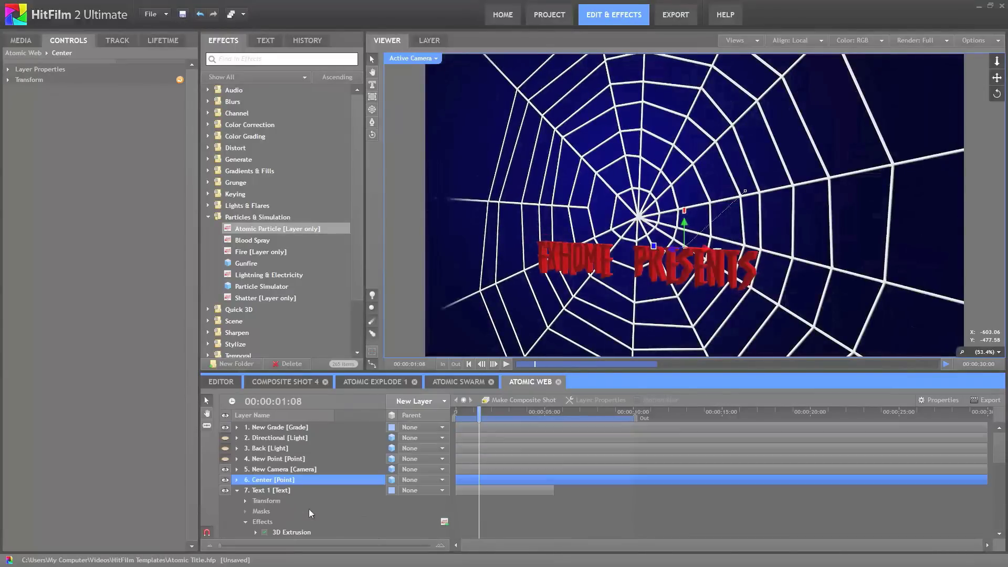
pyautogui.click(225, 438)
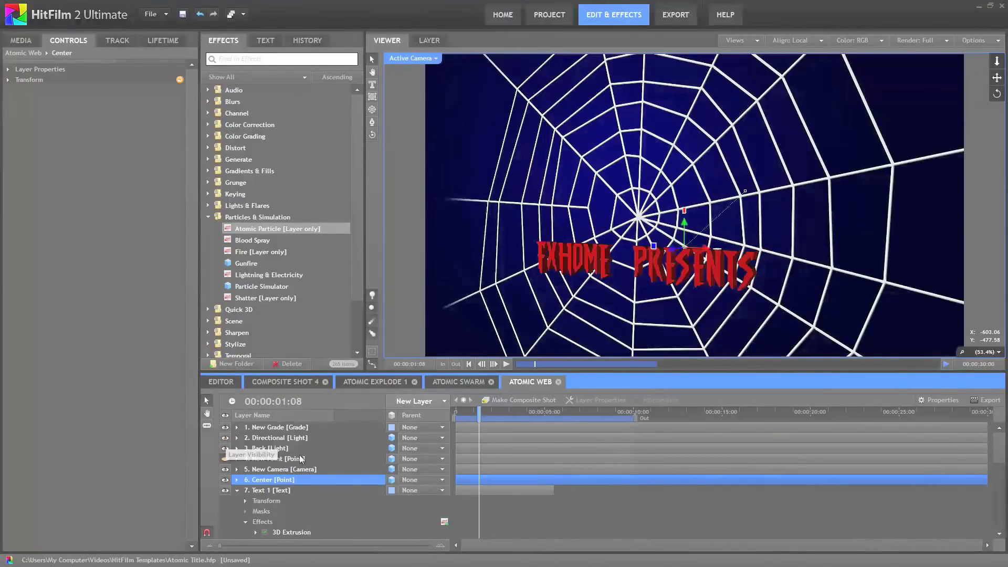
pyautogui.click(272, 426)
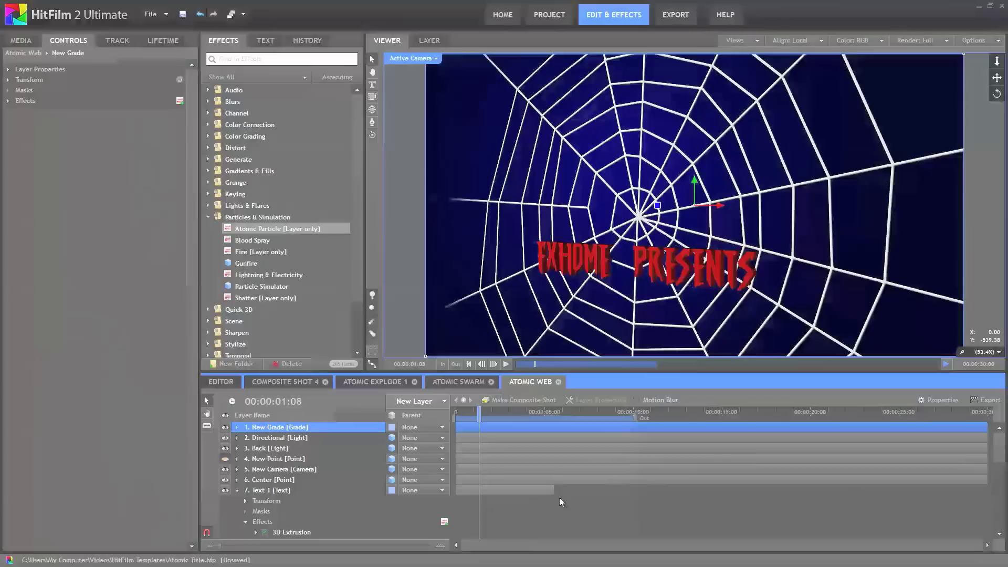
# - Step through the Fractal Displace Strength keyframes and the 00:00:04:00 Size Strength keyframe
pyautogui.scroll(-5, 560, 497)
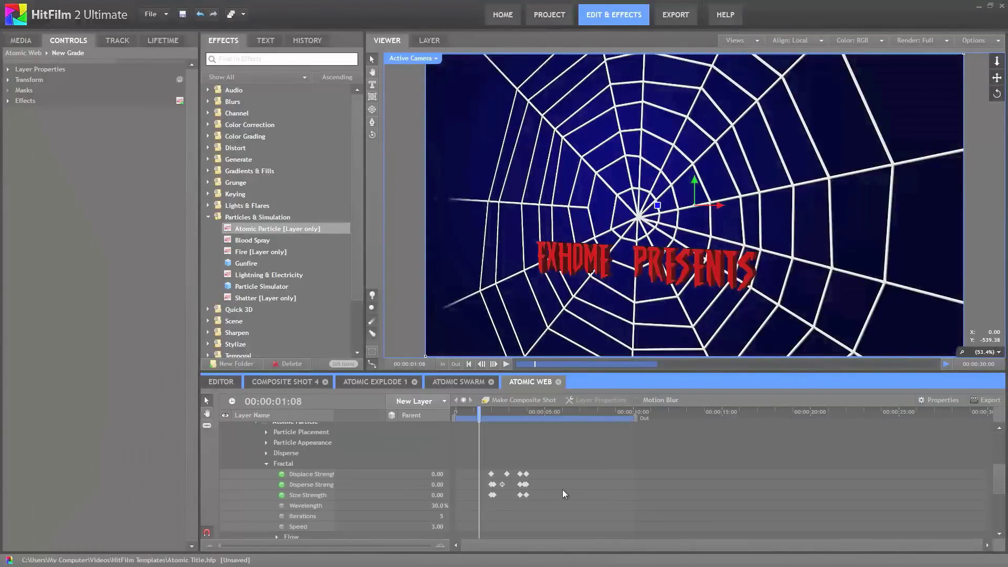
pyautogui.click(492, 474)
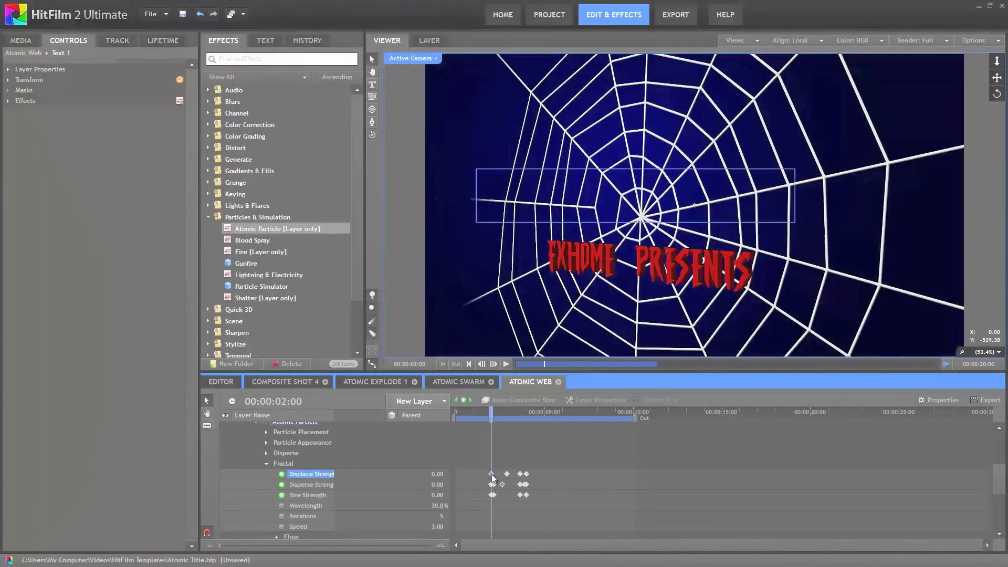
pyautogui.click(506, 474)
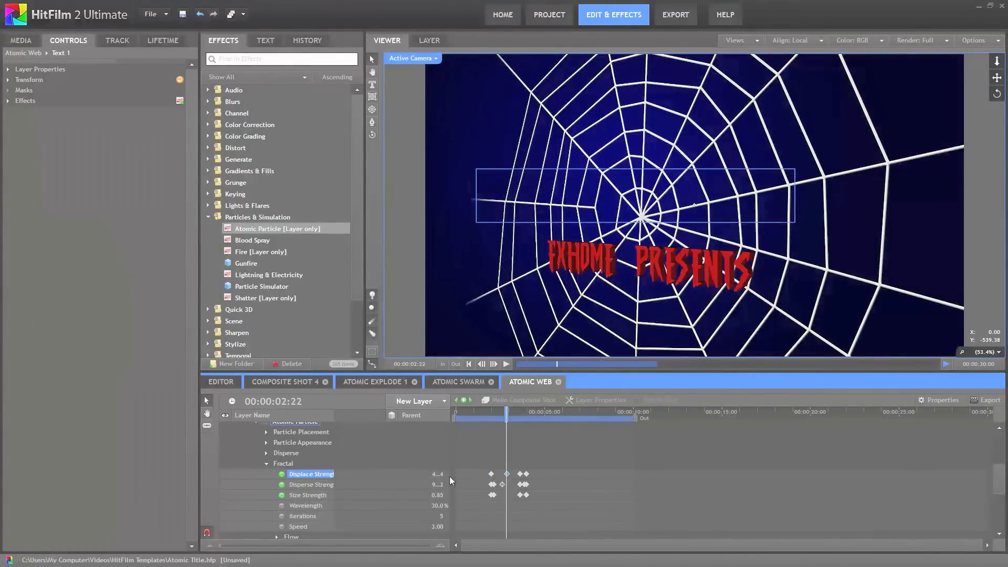
pyautogui.click(527, 495)
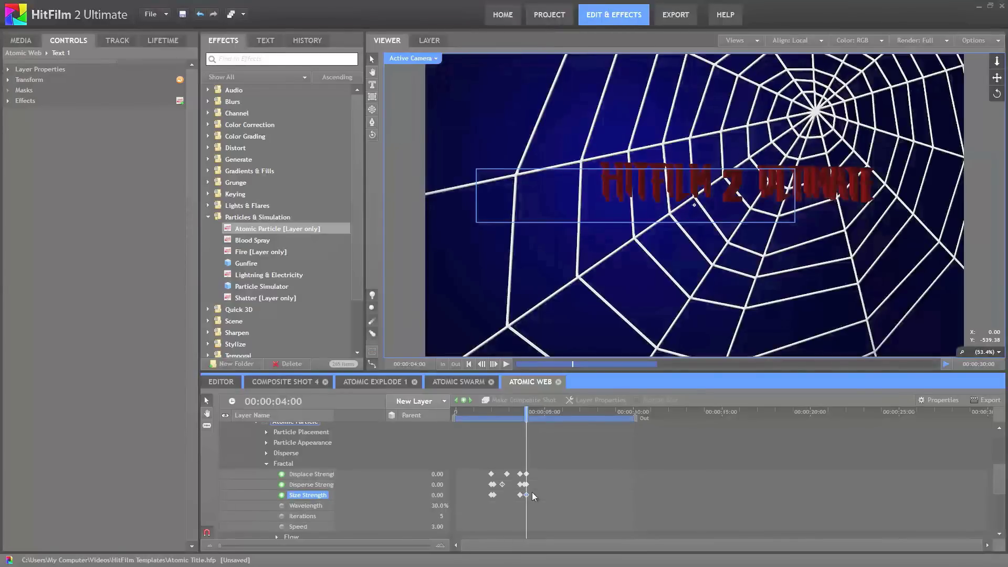
# - Preview 00:00:06:23 and 00:00:08:07, rewind to the dispersed 00:00:02:20 frame, and widen the layer names
pyautogui.click(578, 417)
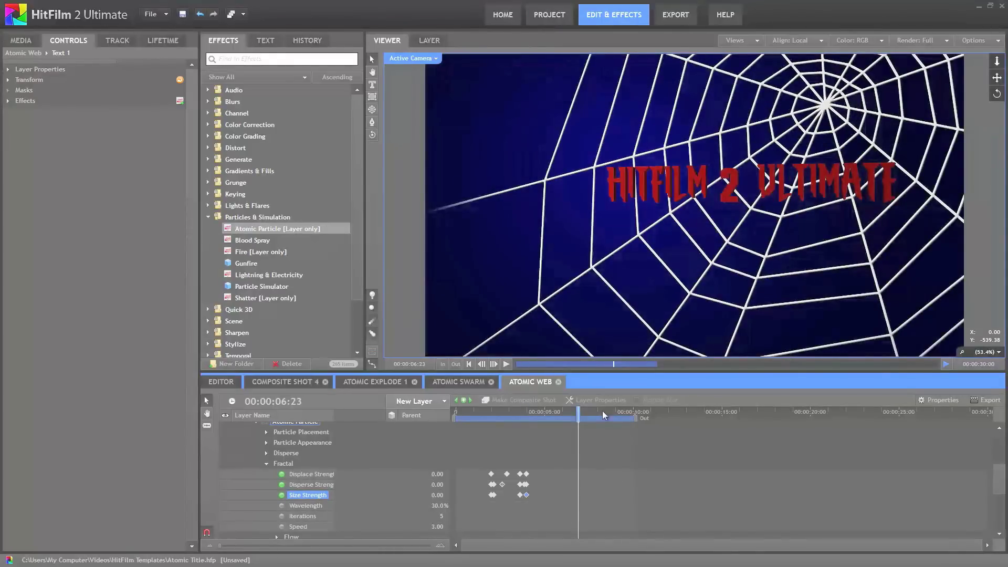
pyautogui.click(603, 412)
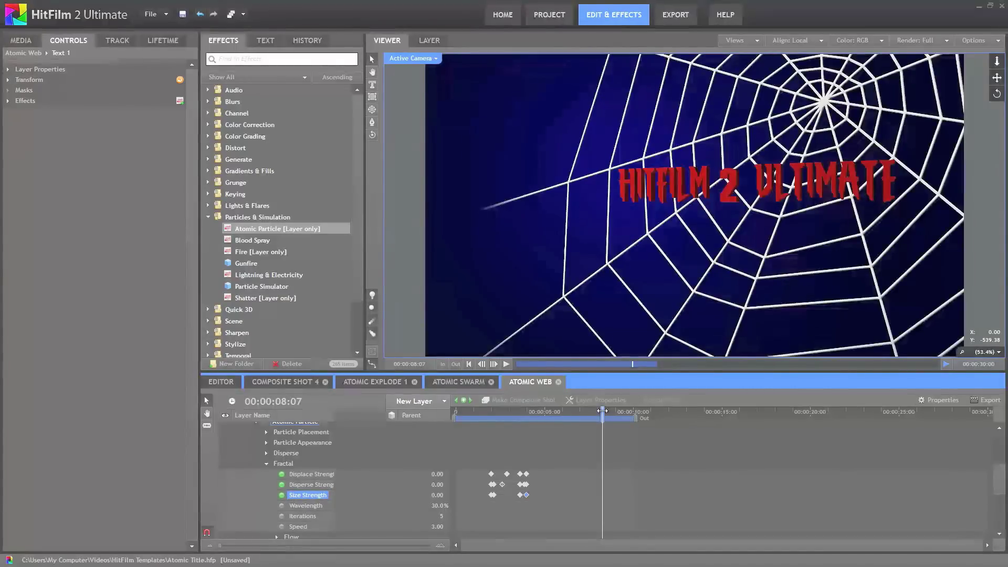
pyautogui.moveTo(602, 412); pyautogui.dragTo(506, 411)
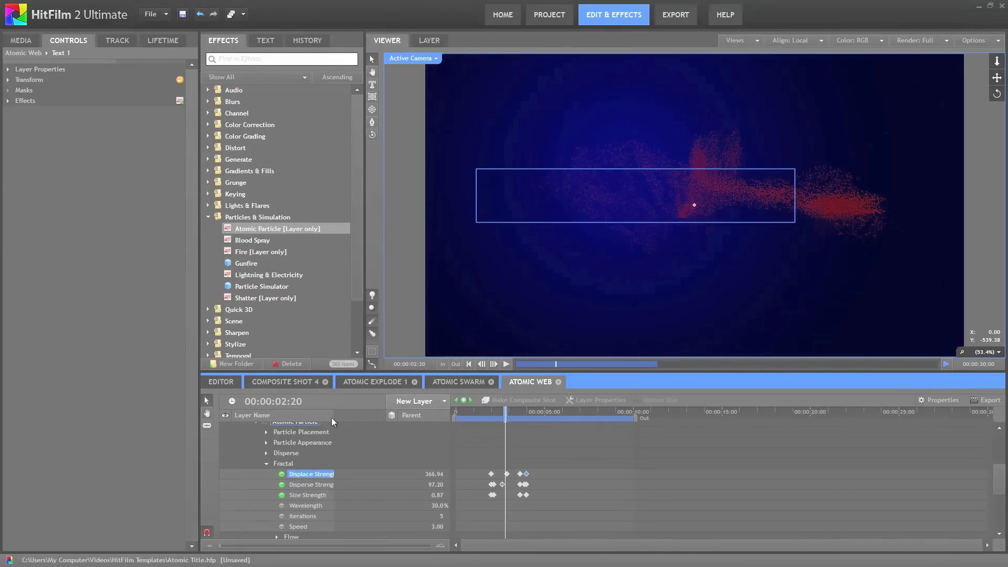
pyautogui.moveTo(334, 415); pyautogui.dragTo(347, 414)
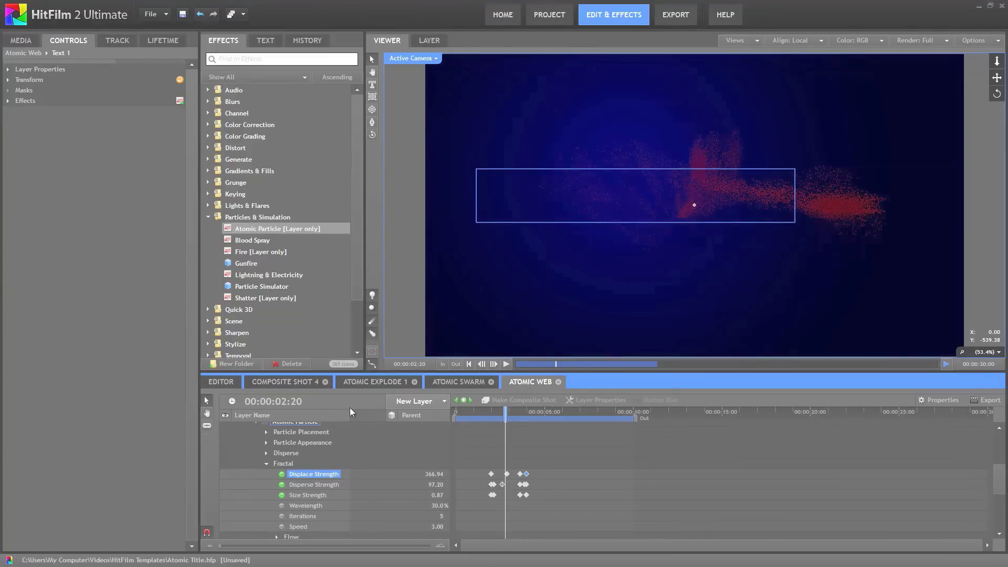